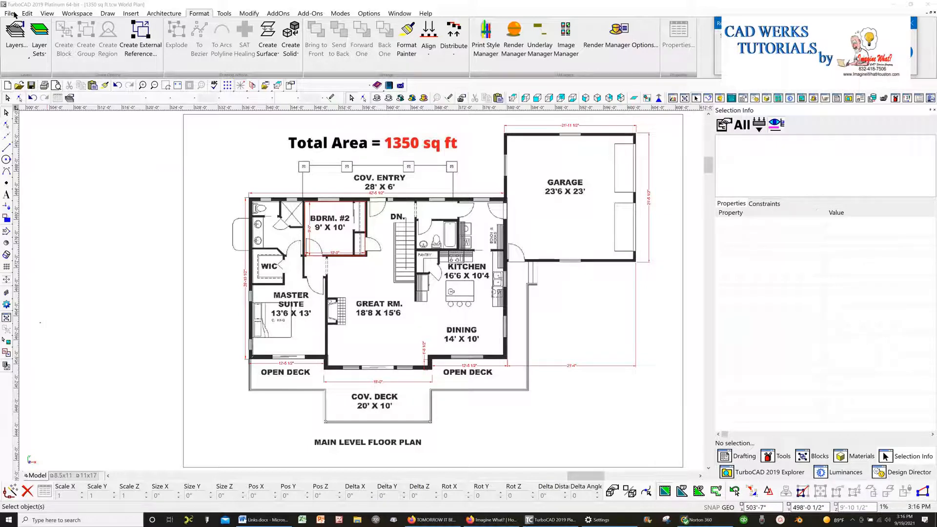
# Review the file formats offered for saving a copy of the drawing, and close the Save As dialog without saving.
pyautogui.click(11, 14)
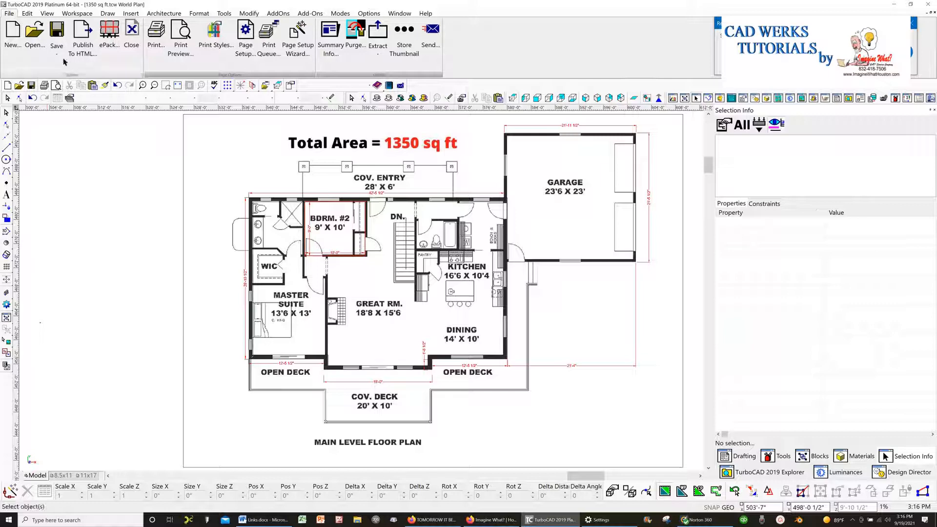
pyautogui.click(58, 34)
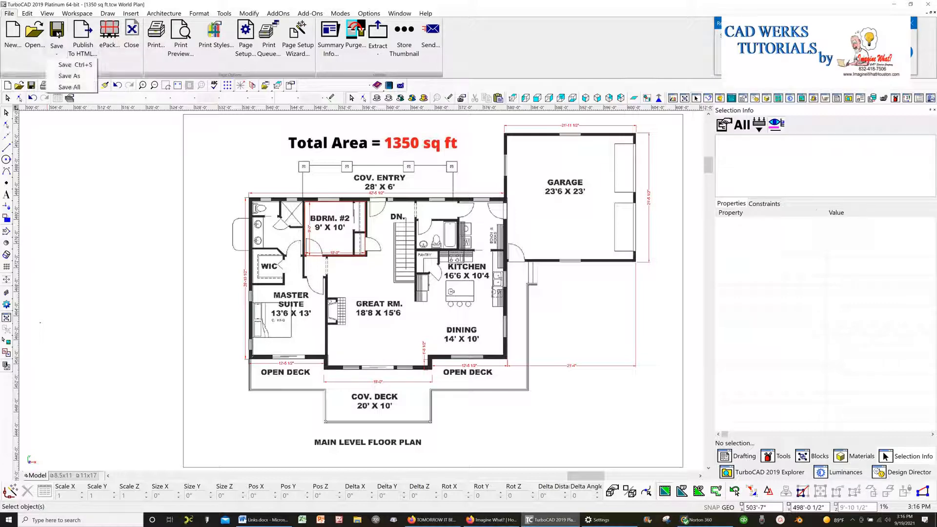
pyautogui.click(69, 76)
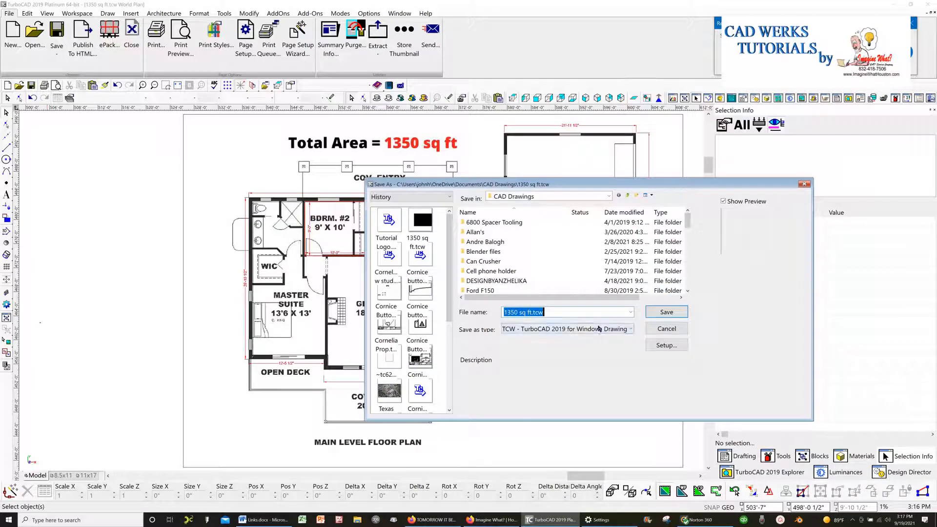
pyautogui.click(632, 329)
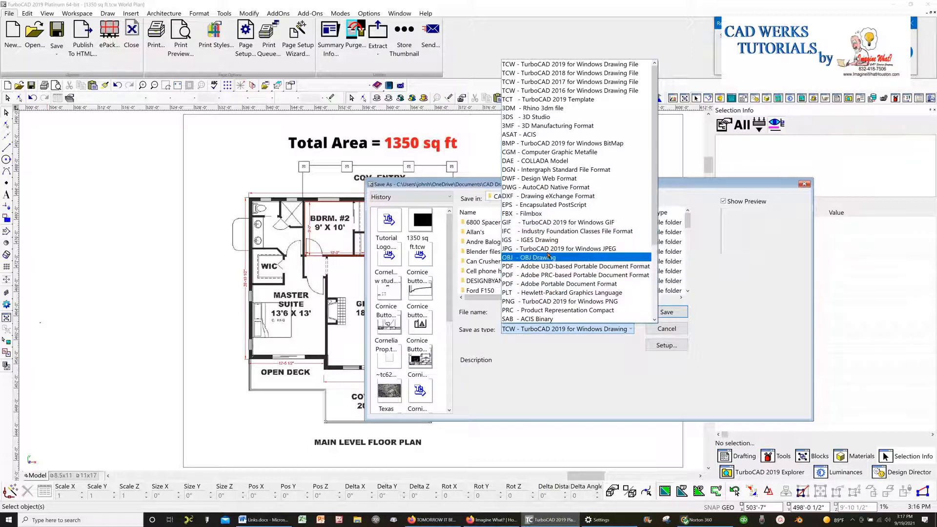
pyautogui.scroll(-4, 549, 253)
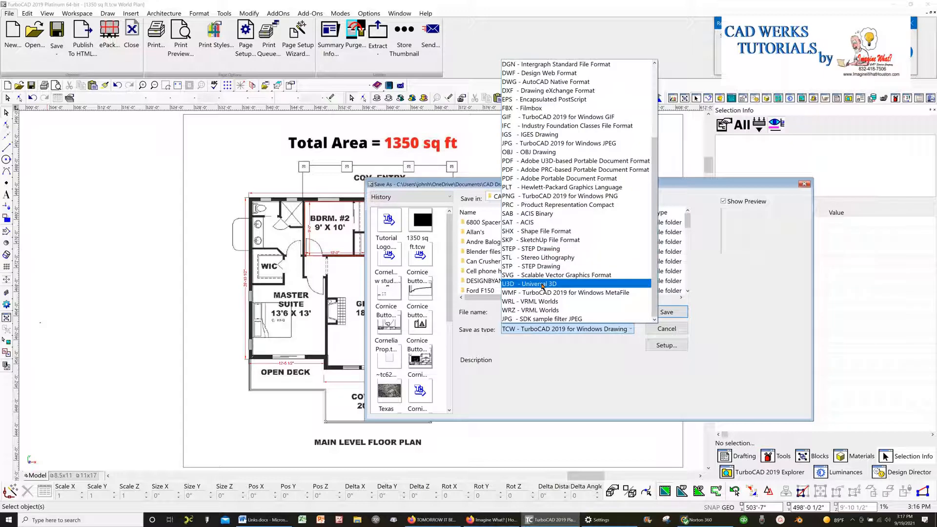
pyautogui.scroll(4, 542, 286)
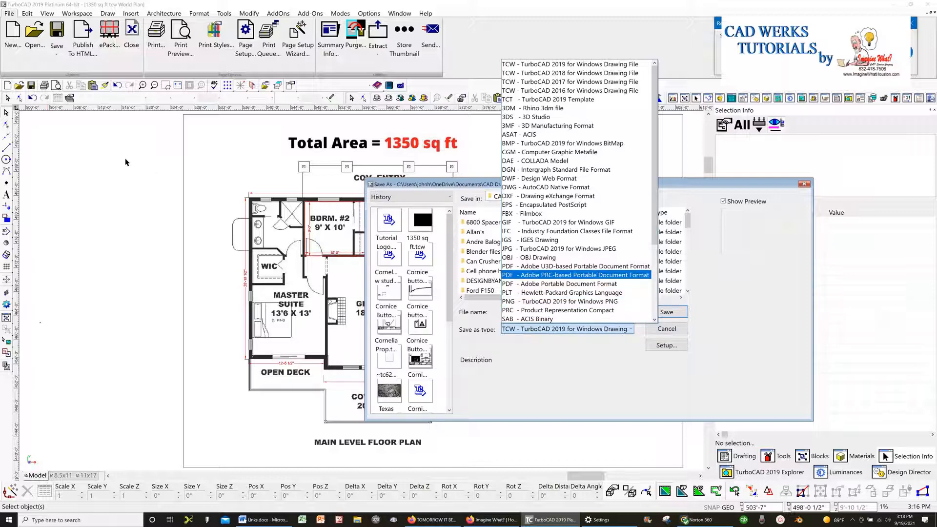
pyautogui.press('Escape')
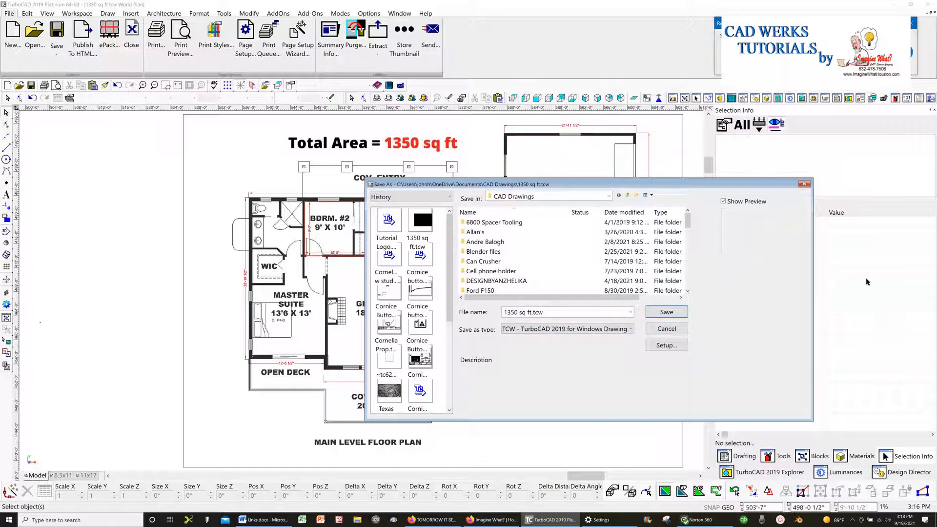
pyautogui.click(804, 186)
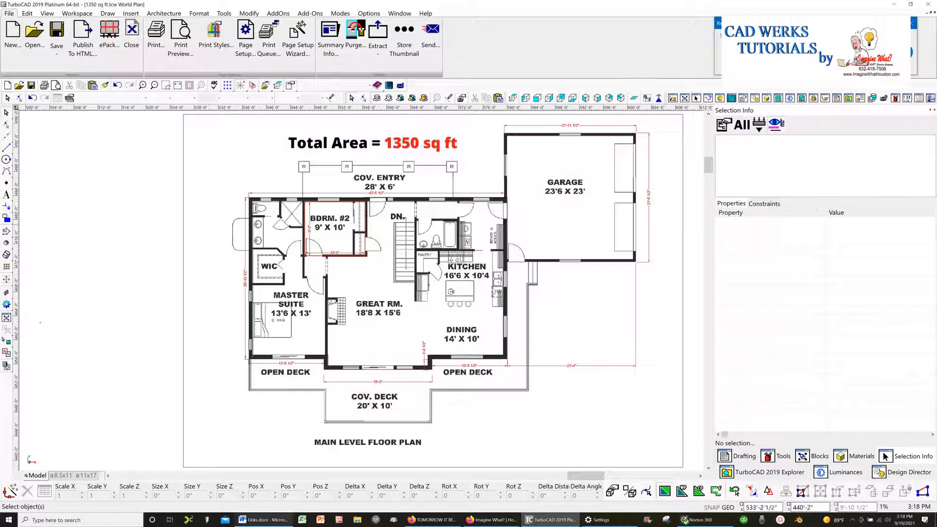
# Switch to the browser to look over the Imagine What? Houston home page, and return to the TurboCAD drawing.
pyautogui.moveTo(432, 520)
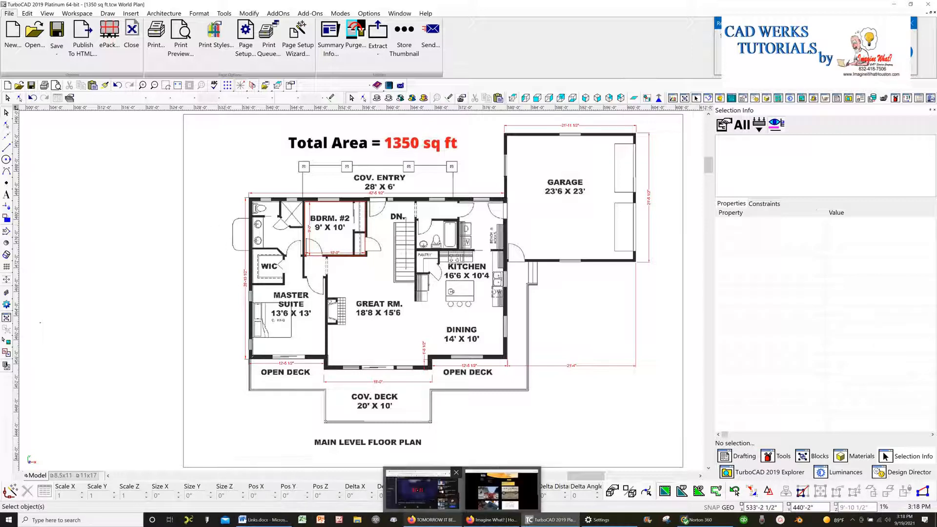
pyautogui.click(491, 521)
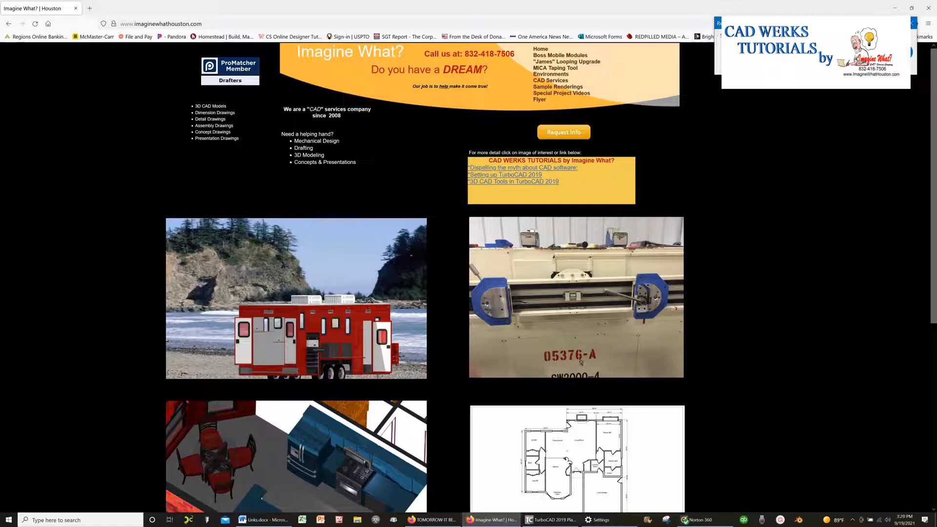
pyautogui.scroll(-3, 340, 459)
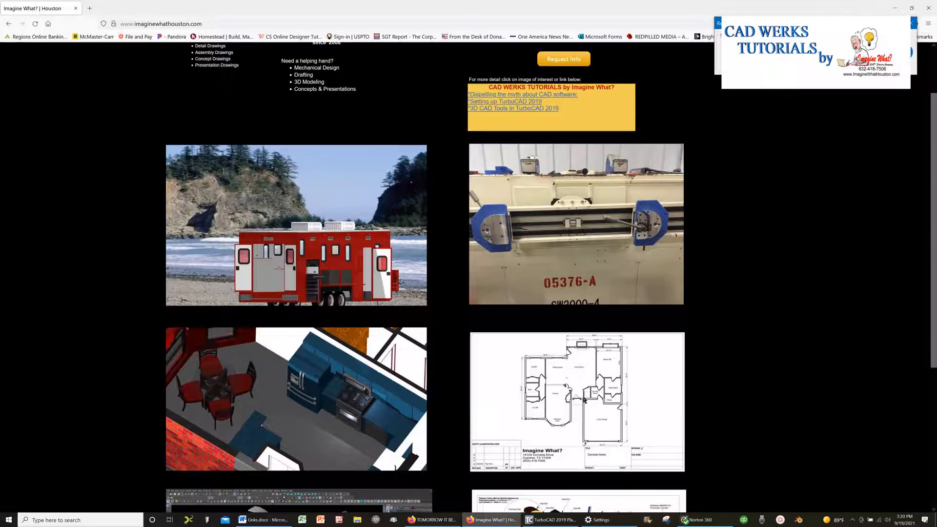
pyautogui.scroll(2, 584, 396)
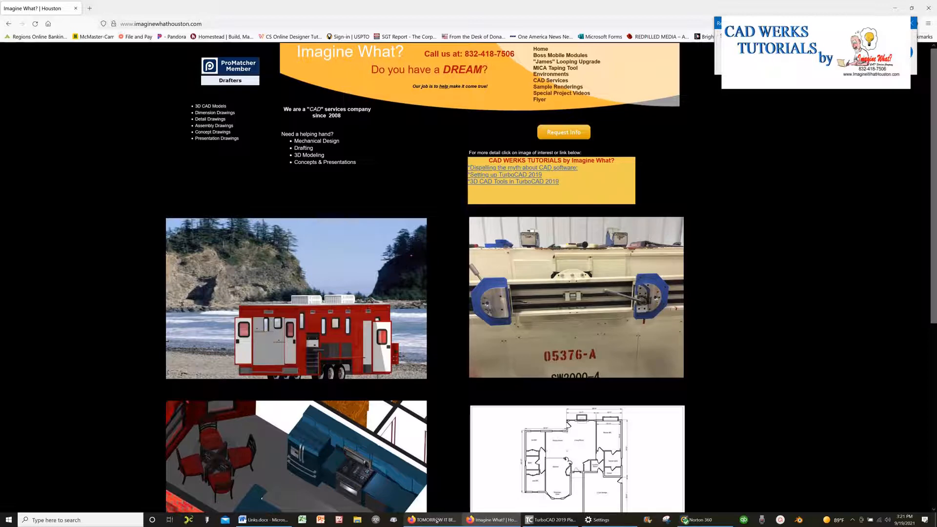
pyautogui.click(556, 521)
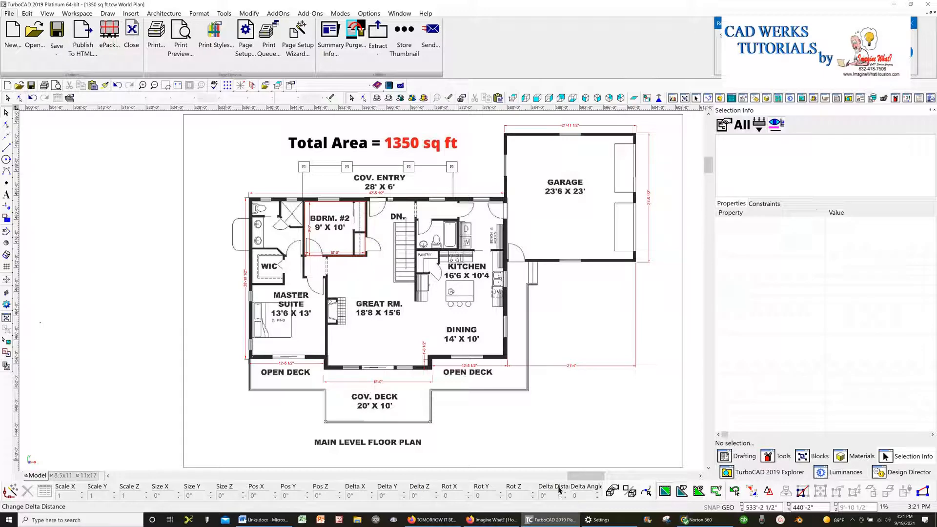
# Move the floor plan underlay off the traced walls and dimensions, undo the move, and clear the selection.
pyautogui.scroll(-3, 558, 487)
pyautogui.scroll(2, 558, 485)
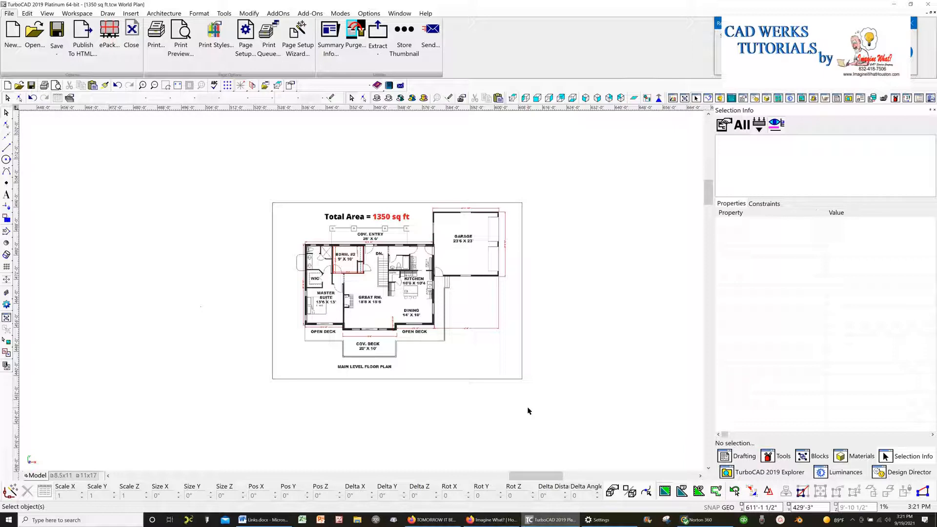
pyautogui.click(478, 383)
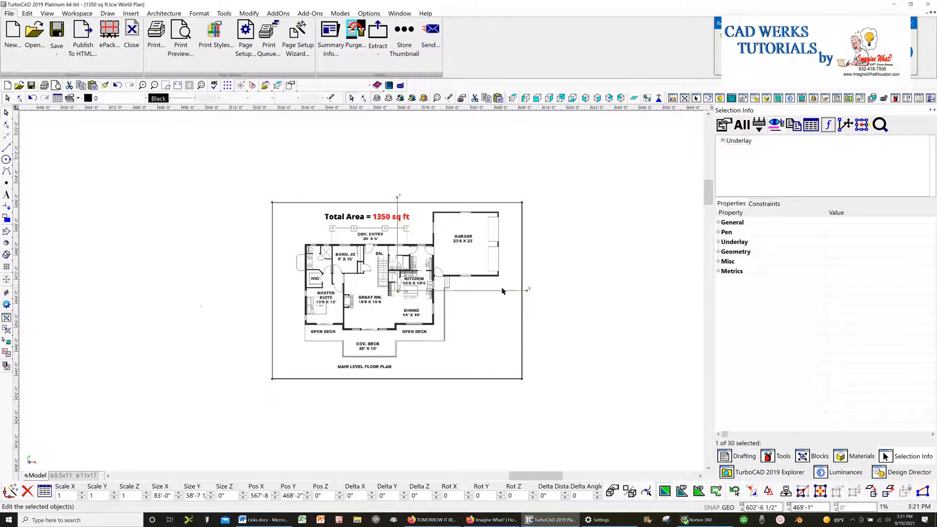
pyautogui.moveTo(502, 291); pyautogui.dragTo(223, 233)
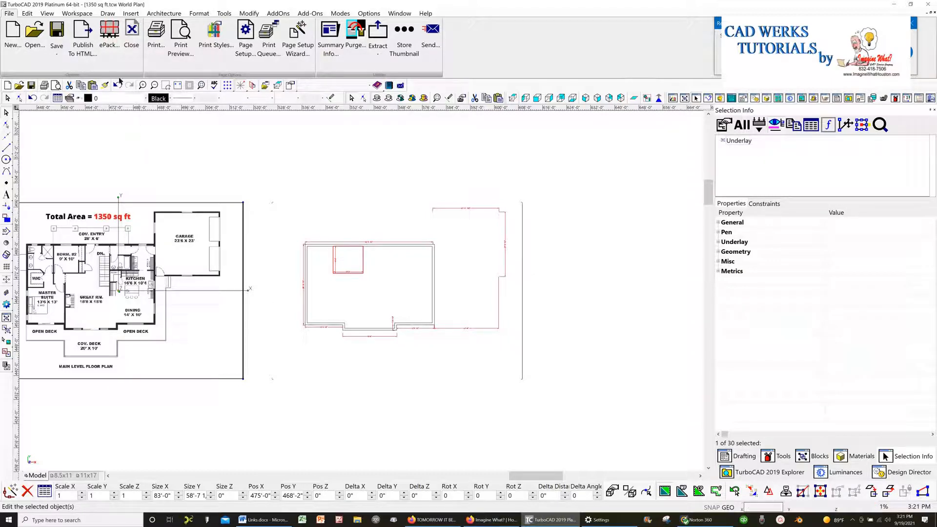
pyautogui.click(116, 86)
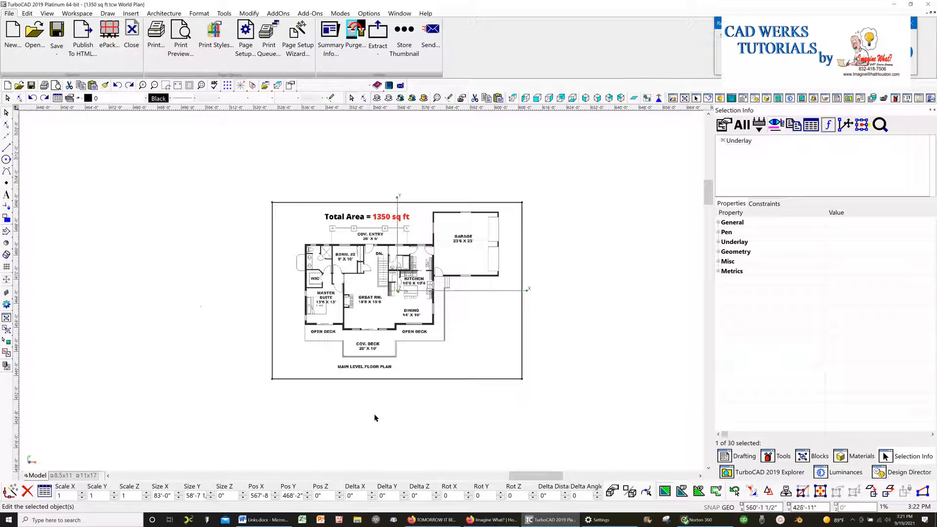
pyautogui.click(192, 361)
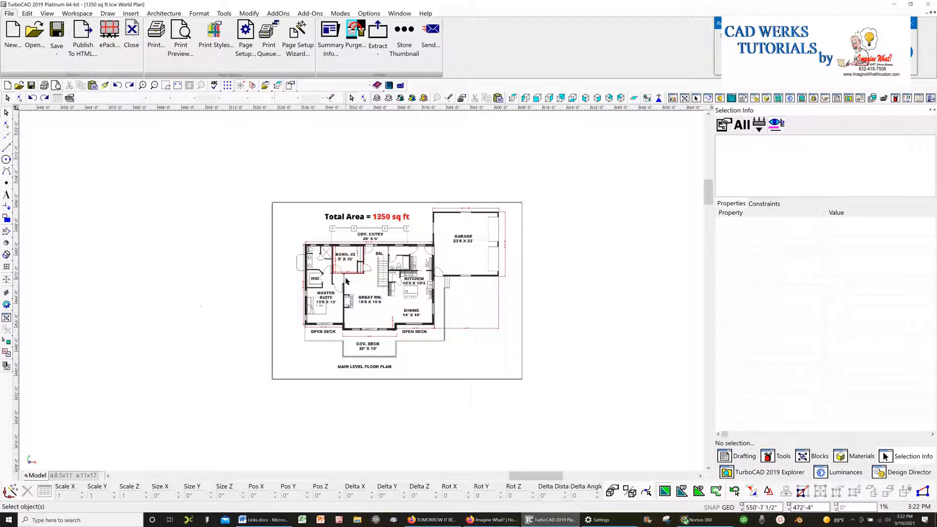
# Scale the floor plan underlay by a factor of 2 in X and Y.
pyautogui.scroll(3, 346, 280)
pyautogui.scroll(2, 361, 293)
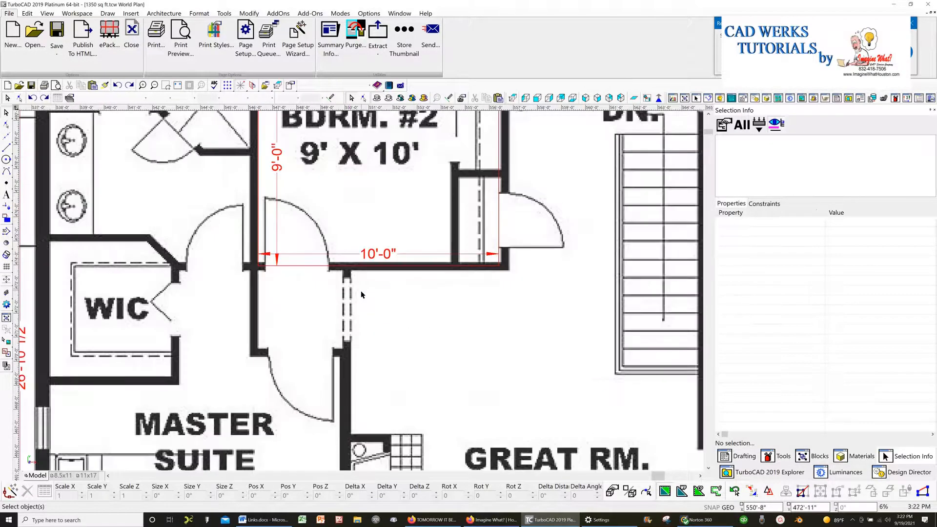
pyautogui.scroll(-2, 362, 293)
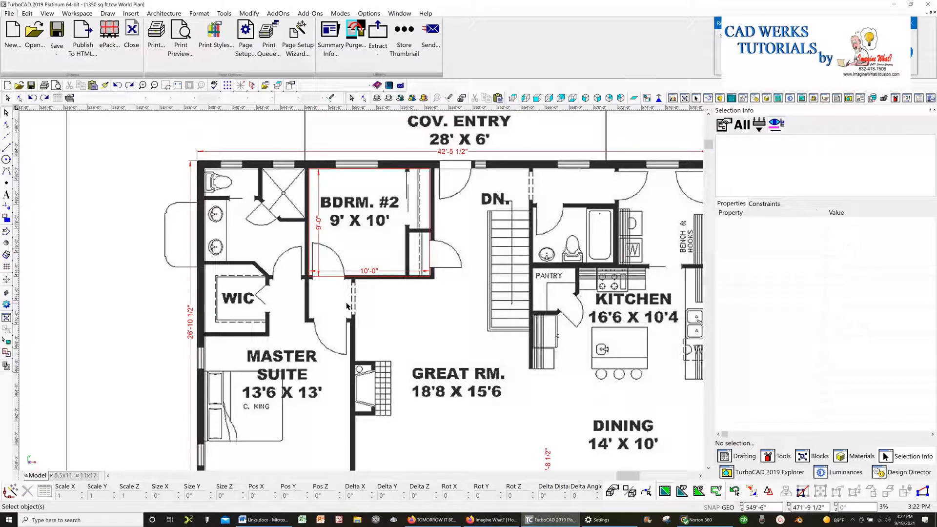
pyautogui.scroll(-3, 346, 306)
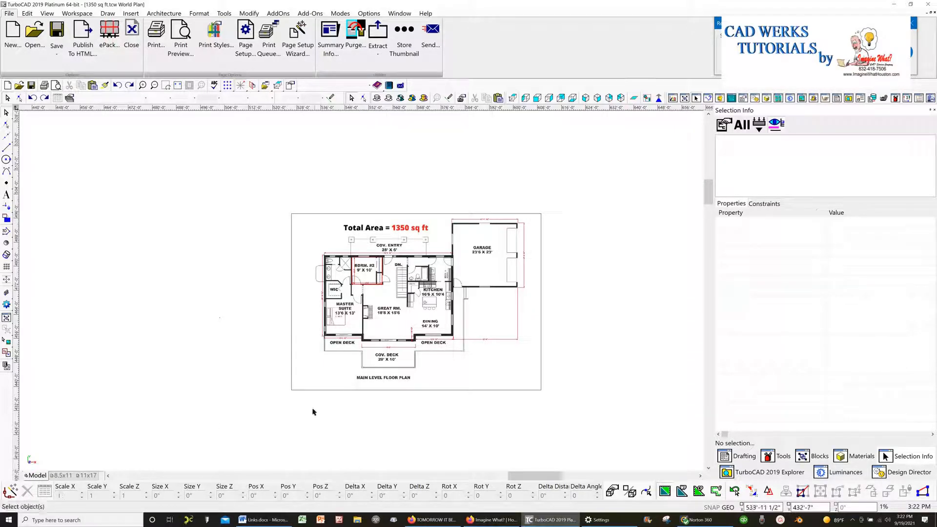
pyautogui.click(330, 390)
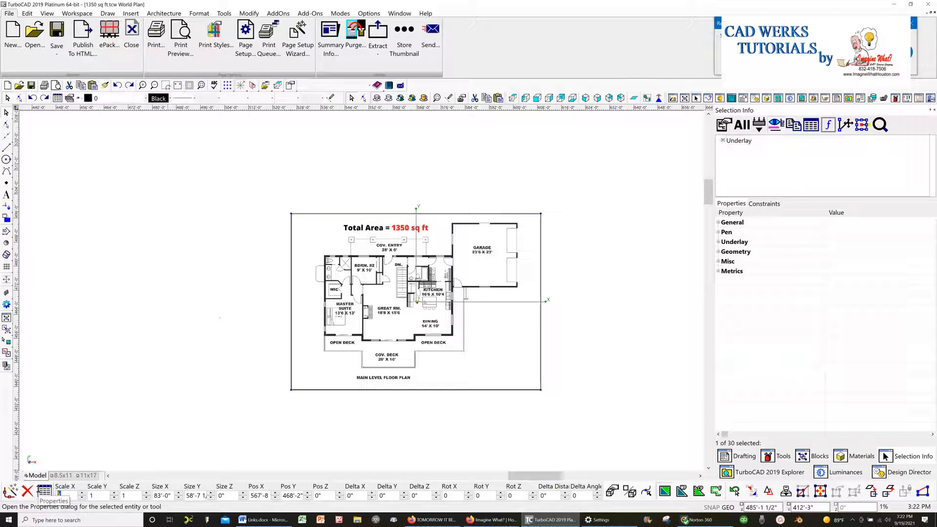
pyautogui.write('2')
pyautogui.press('Return')
pyautogui.press('Return')
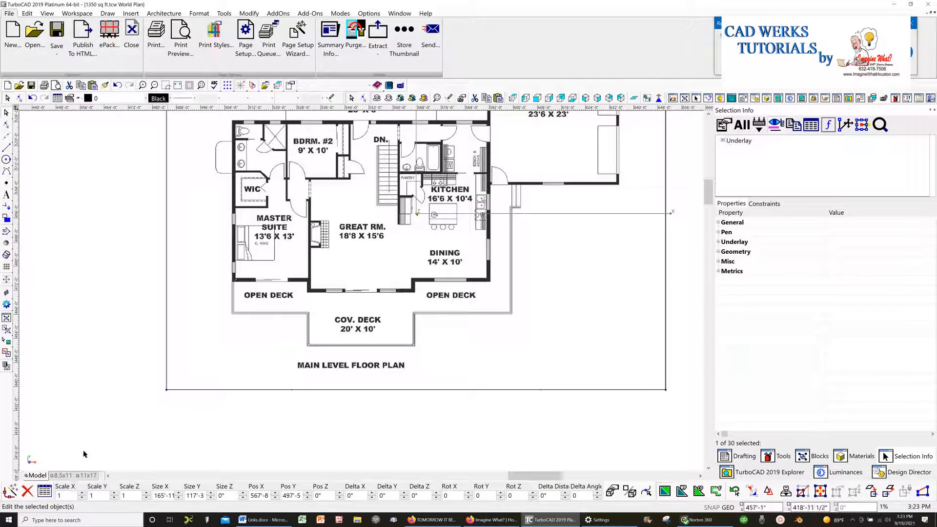
# Undo the scaling of the floor plan underlay, check the restored plan around the kitchen, and clear the selection.
pyautogui.scroll(-5, 361, 290)
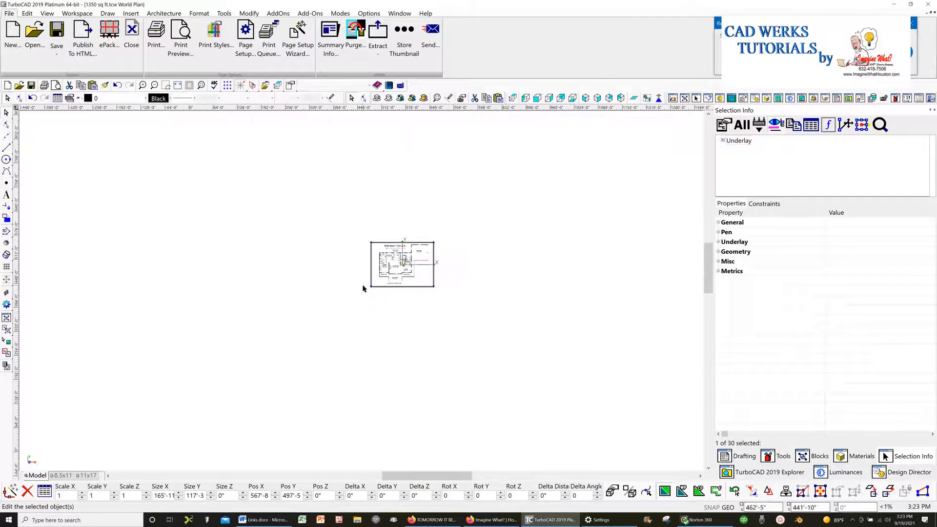
pyautogui.click(323, 282)
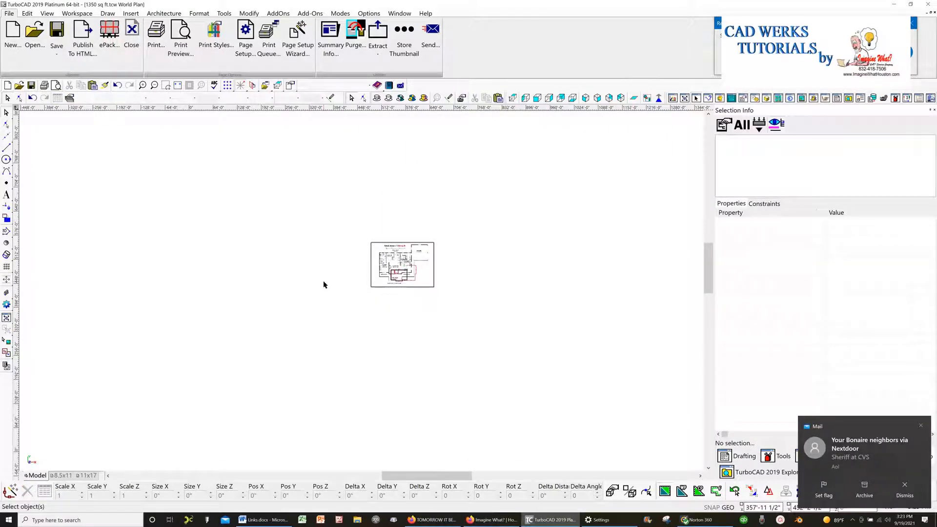
pyautogui.click(376, 286)
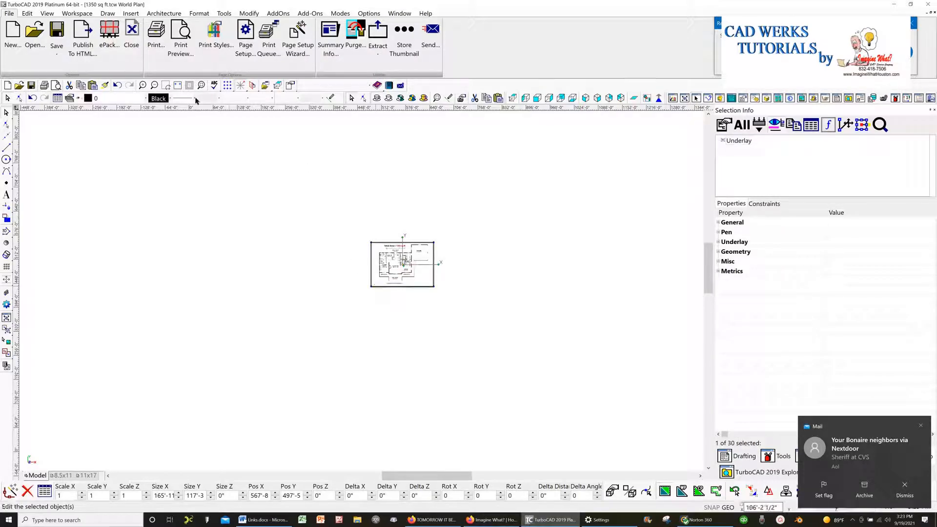
pyautogui.click(117, 86)
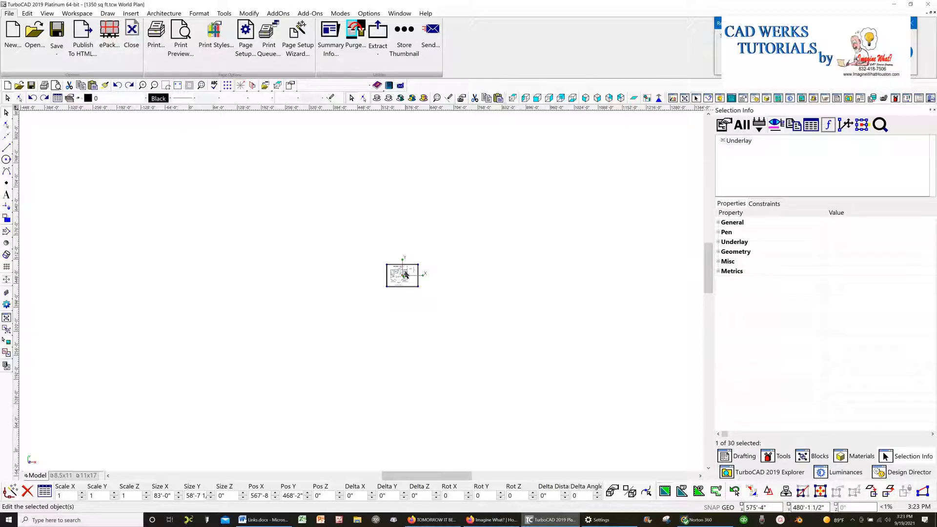
pyautogui.scroll(1, 405, 274)
pyautogui.scroll(3, 361, 291)
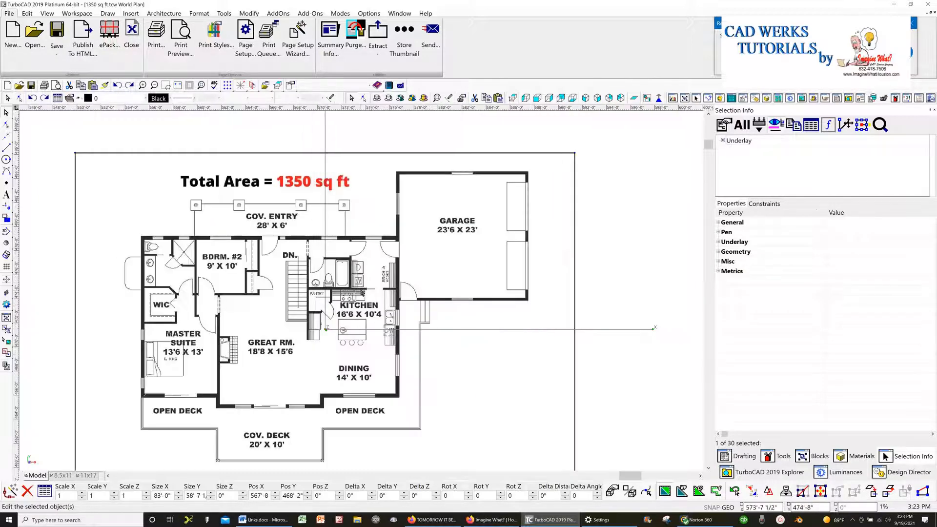
pyautogui.scroll(2, 361, 292)
pyautogui.scroll(1, 362, 292)
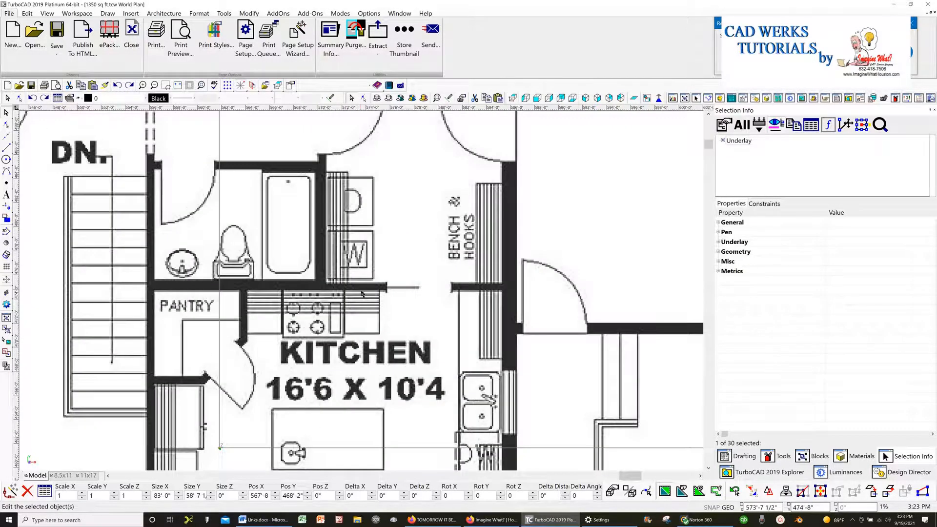
pyautogui.scroll(-5, 361, 292)
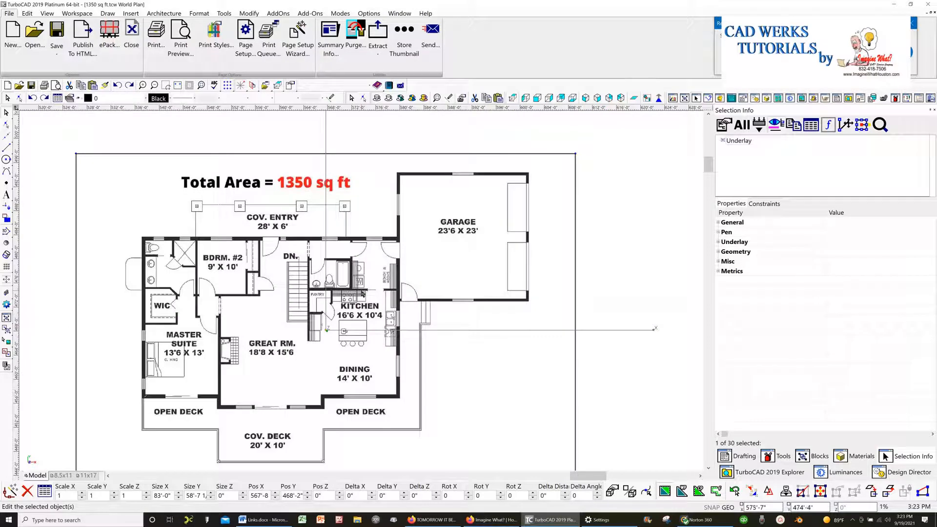
pyautogui.press('Escape')
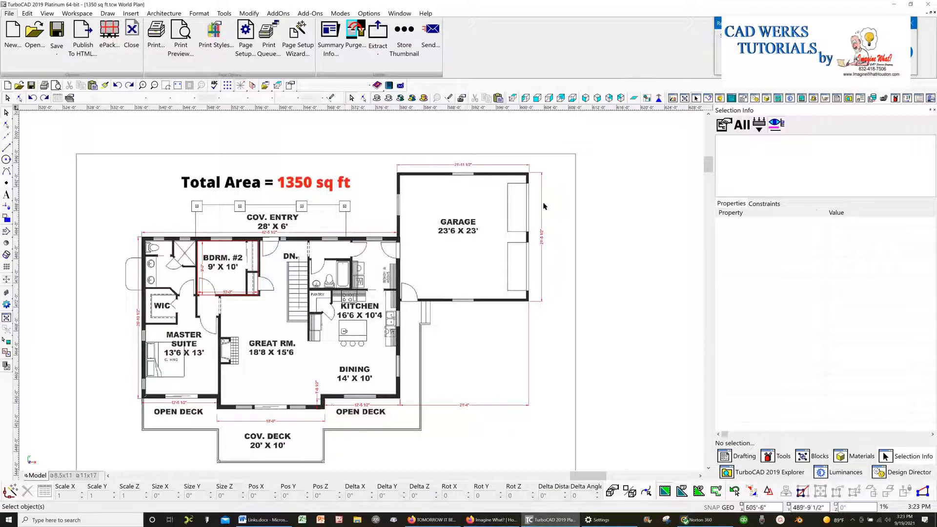
# View the floor plan and traced walls in southwest isometric, and return to the plan view.
pyautogui.click(585, 99)
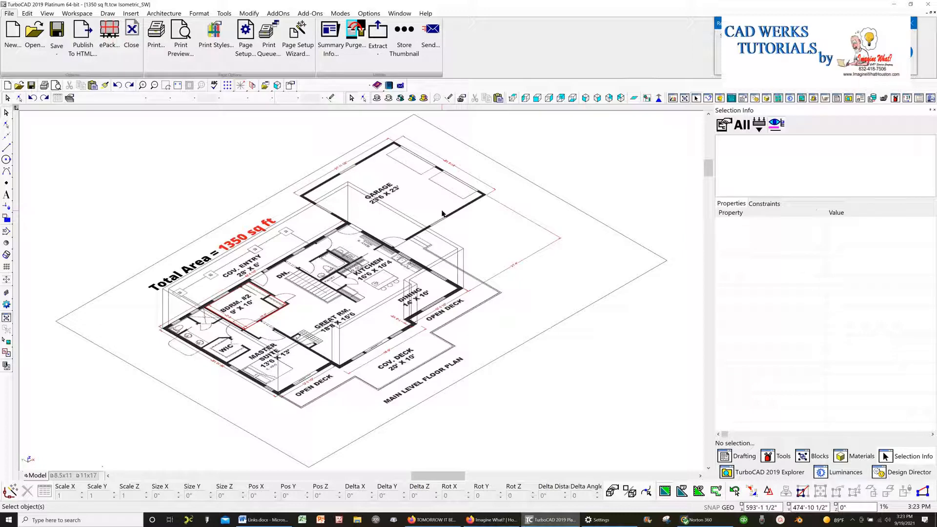
pyautogui.click(513, 98)
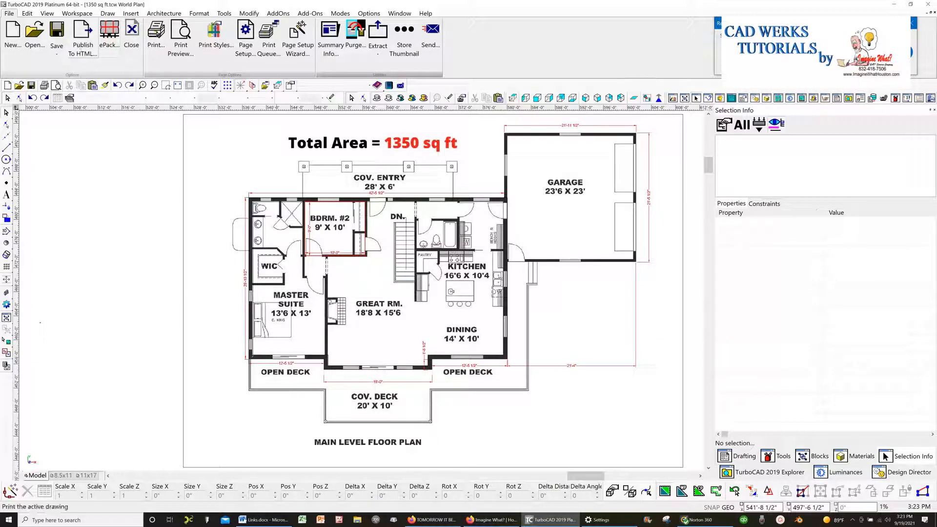
# Start the Wall tool for tracing the garage walls, beginning at the garage corner beside the kitchen.
pyautogui.click(163, 14)
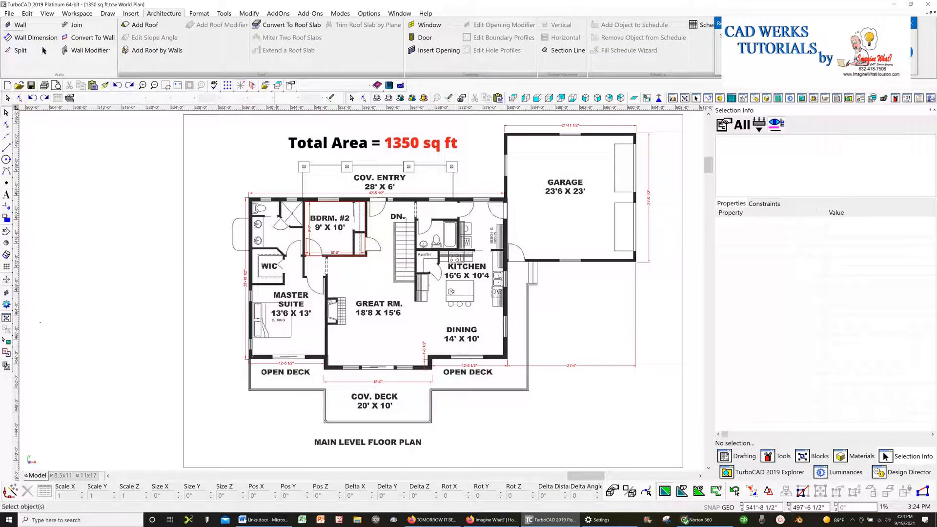
pyautogui.click(20, 25)
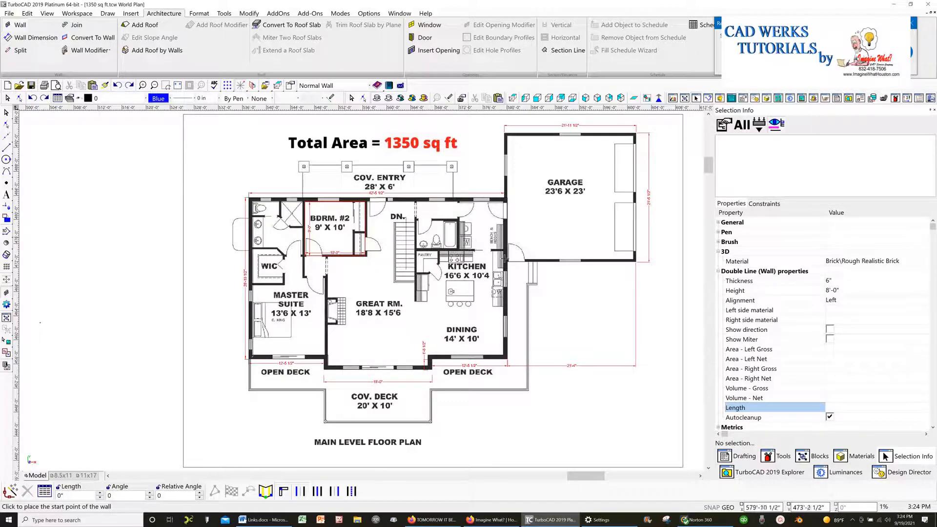
pyautogui.scroll(2, 513, 266)
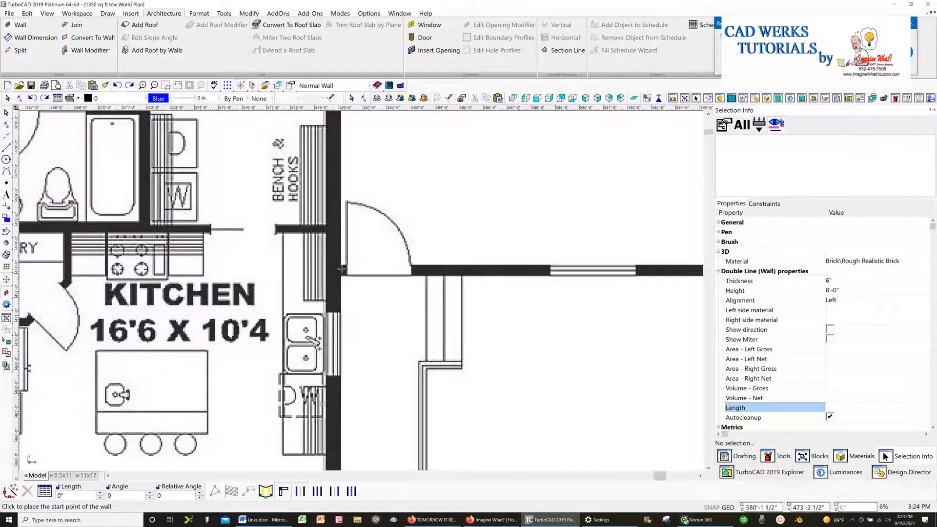
pyautogui.click(340, 265)
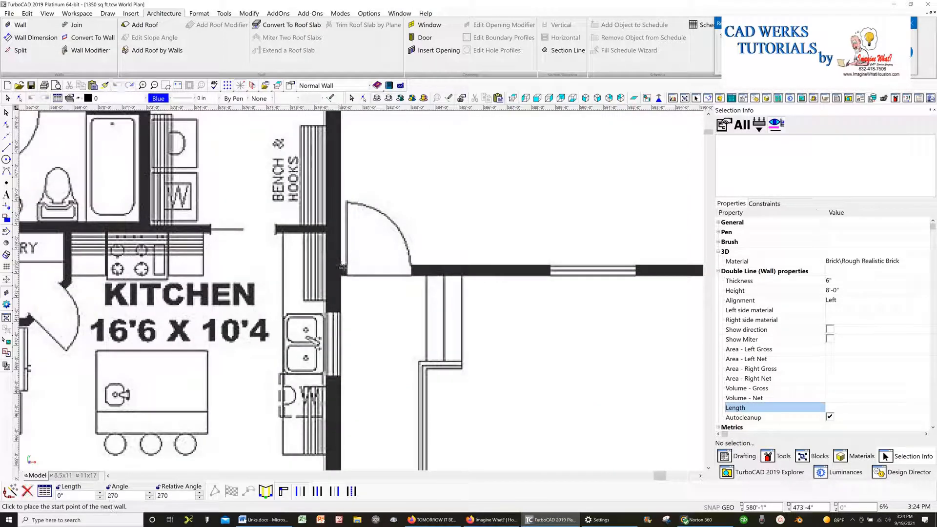
pyautogui.click(448, 279)
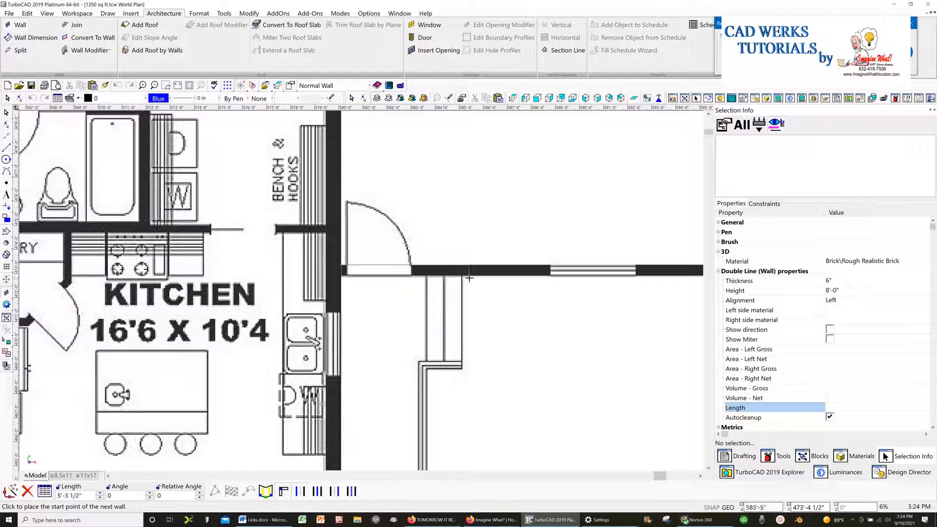
pyautogui.rightClick(499, 280)
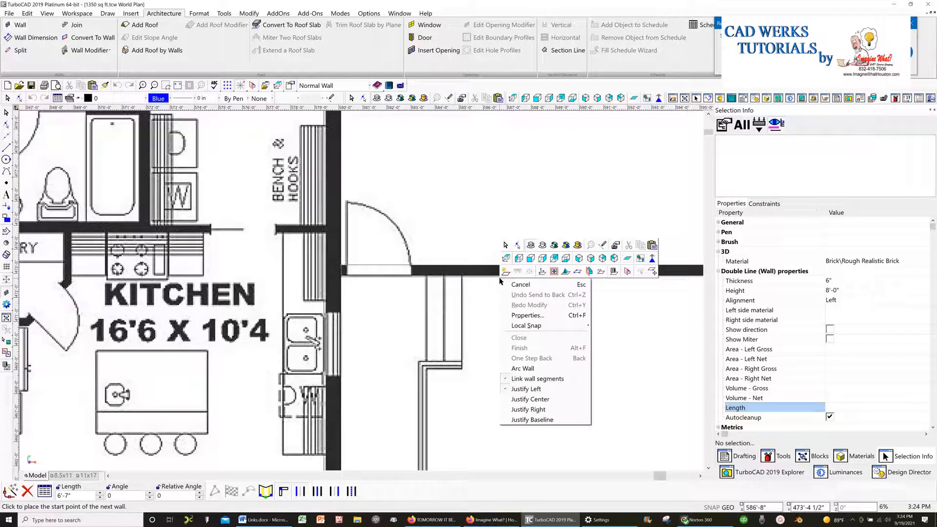
pyautogui.click(511, 286)
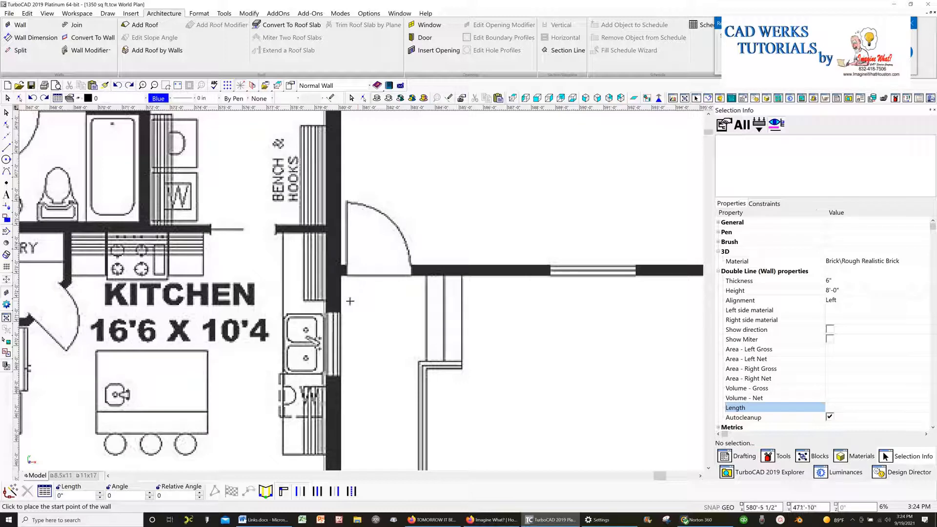
# Draw the garage's lower wall from the kitchen wall to the outer garage corner, stepping back once to re-place its end point.
pyautogui.click(341, 266)
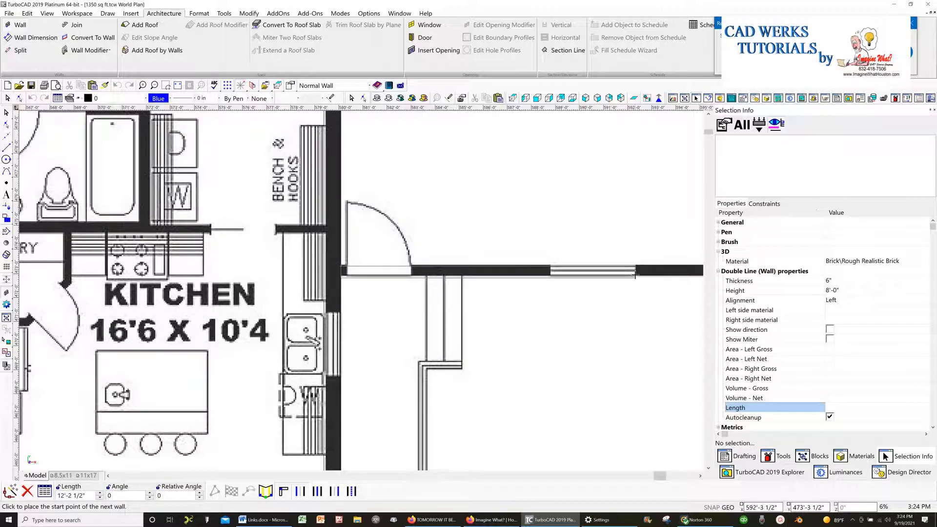
pyautogui.scroll(-3, 589, 271)
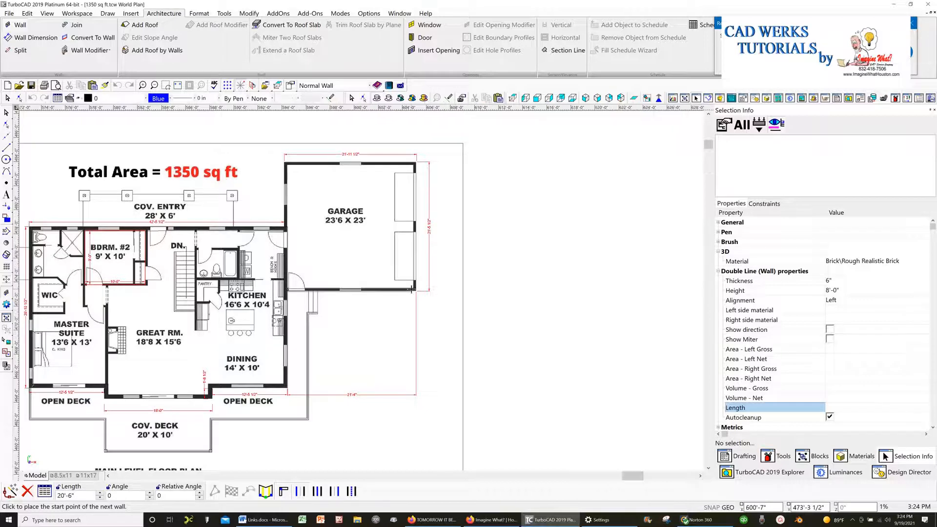
pyautogui.scroll(3, 411, 291)
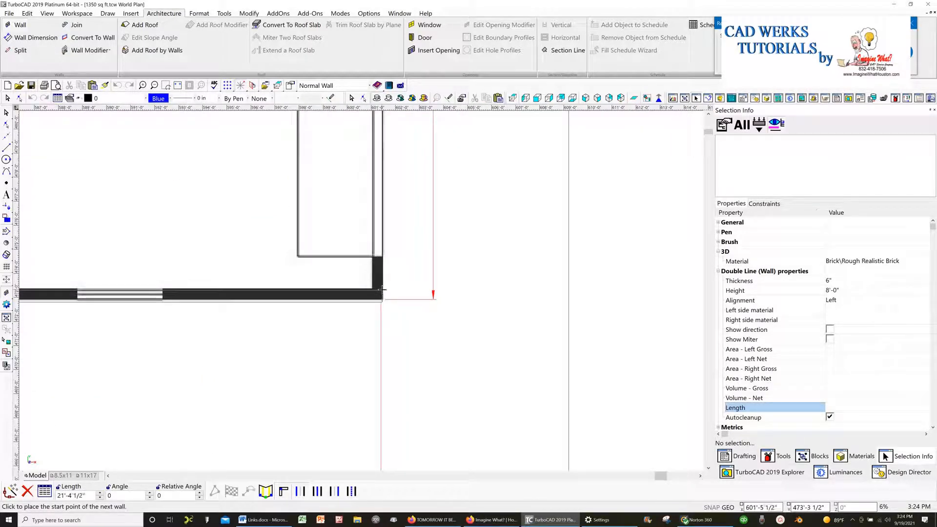
pyautogui.click(382, 291)
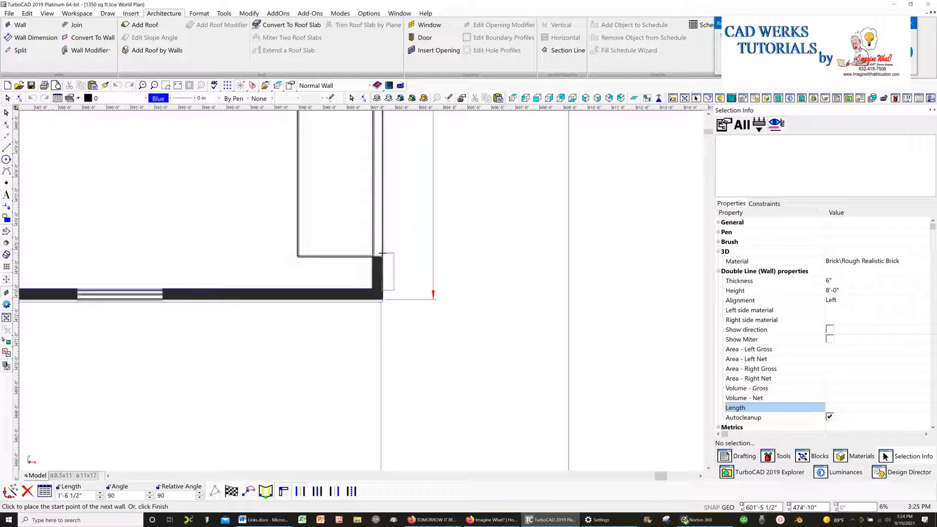
pyautogui.rightClick(389, 283)
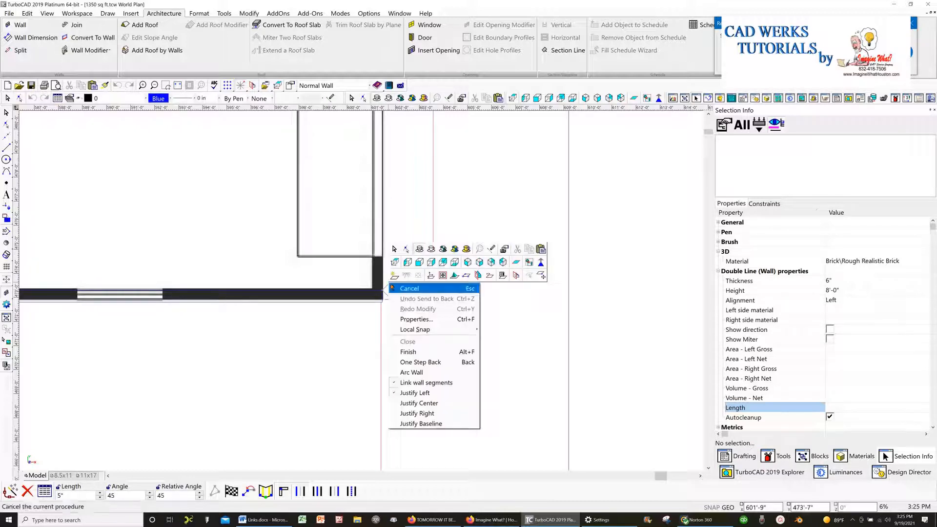
pyautogui.click(429, 363)
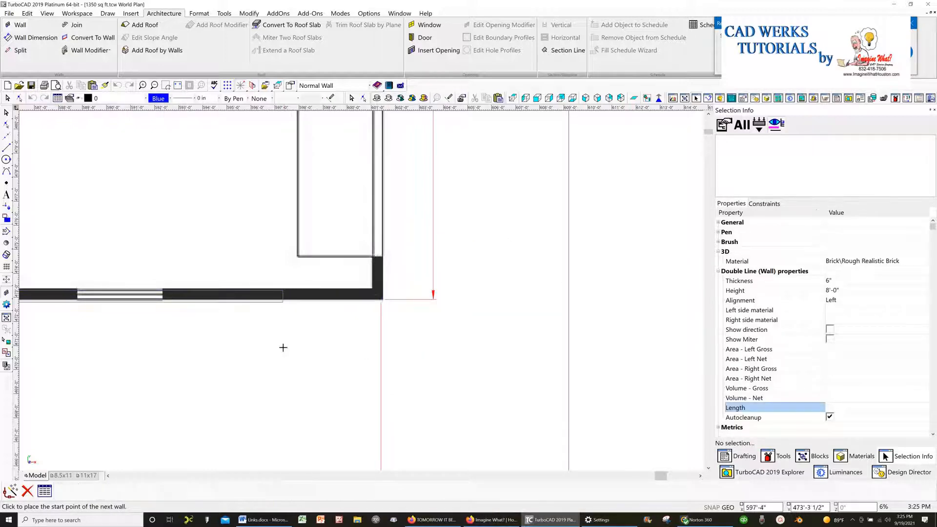
pyautogui.click(370, 310)
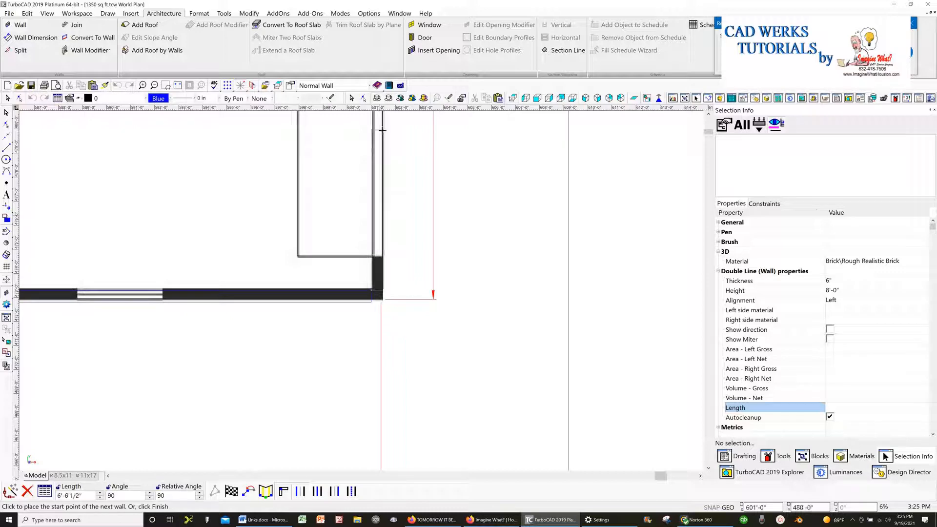
# Trace the garage's right, upper and left walls, about 20'-8", 21'-1" and 10'-5" long, ending at the house corner, and finish the wall.
pyautogui.scroll(-2, 383, 117)
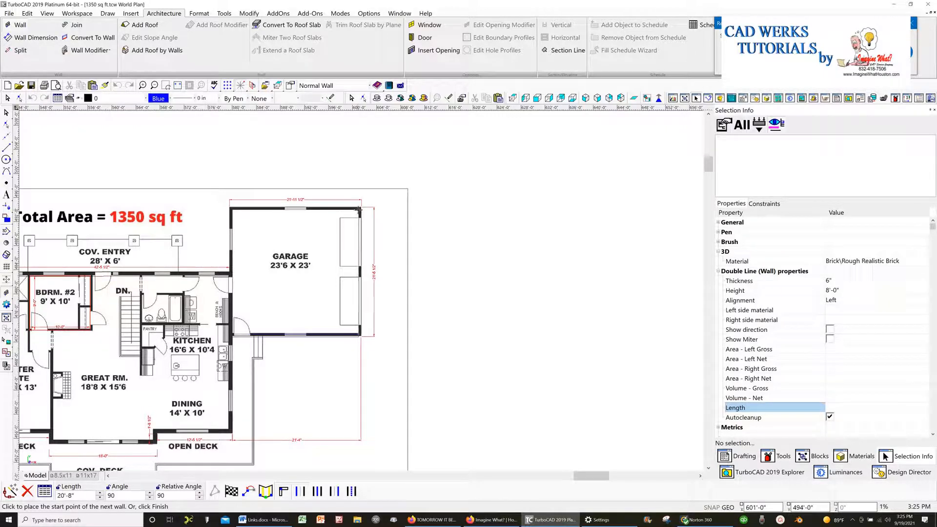
pyautogui.click(358, 209)
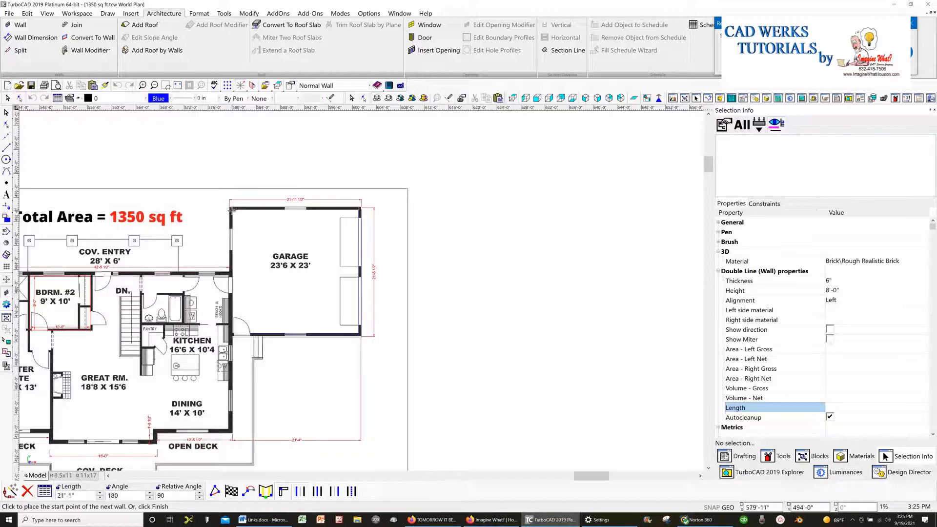
pyautogui.click(232, 209)
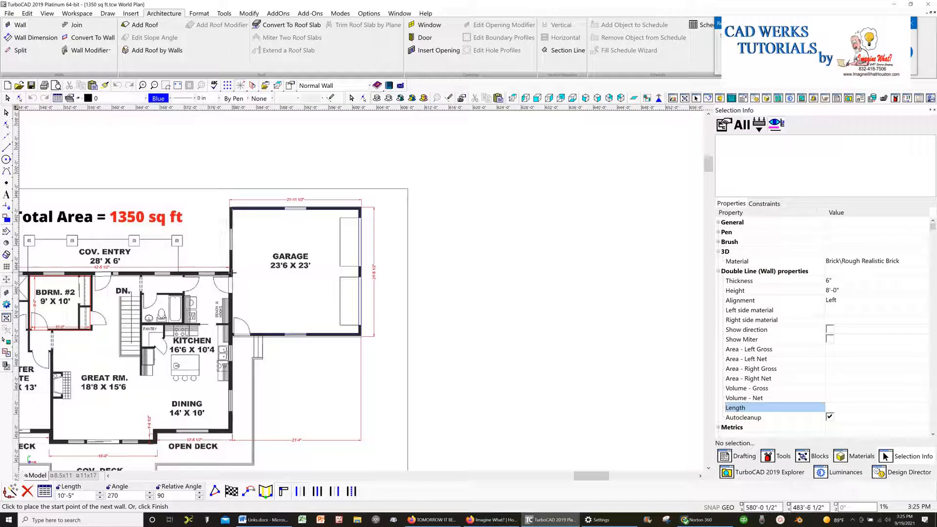
pyautogui.click(233, 273)
pyautogui.rightClick(233, 272)
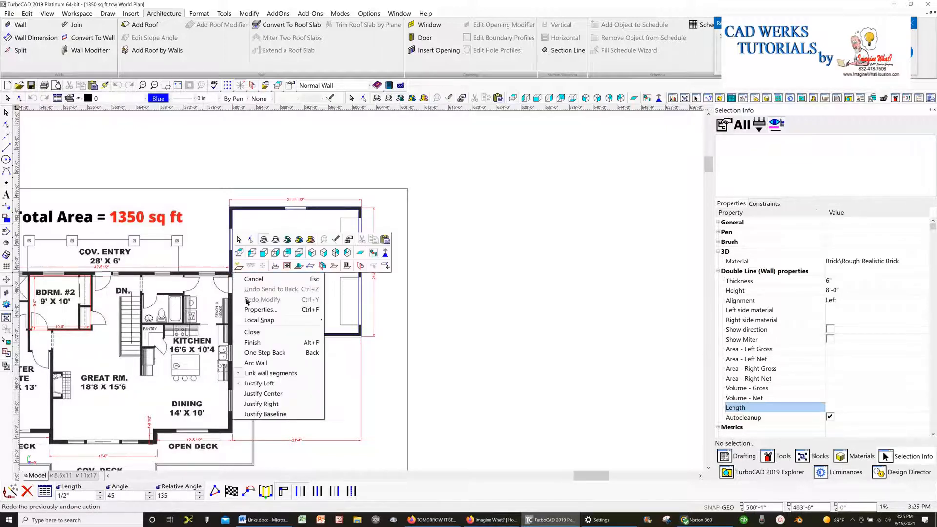
pyautogui.click(254, 342)
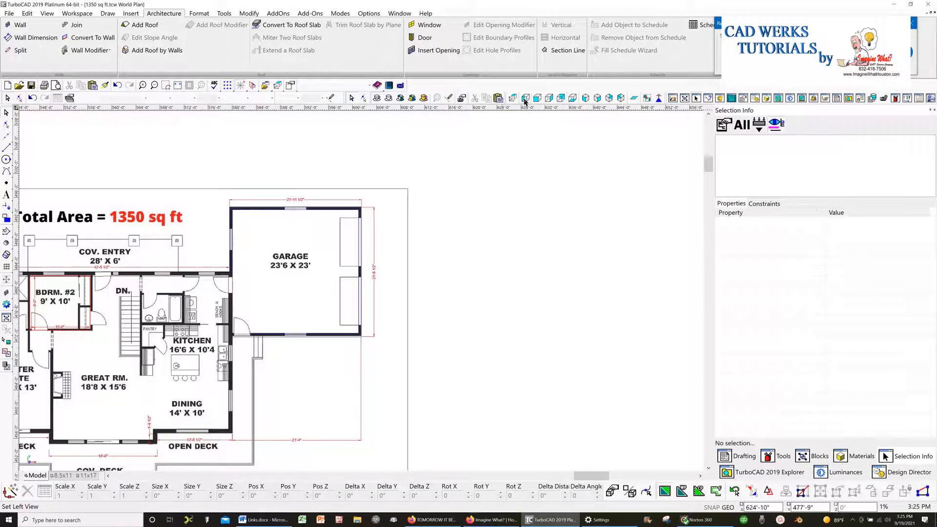
# View the new garage walls and the floor plan in southwest isometric.
pyautogui.click(586, 99)
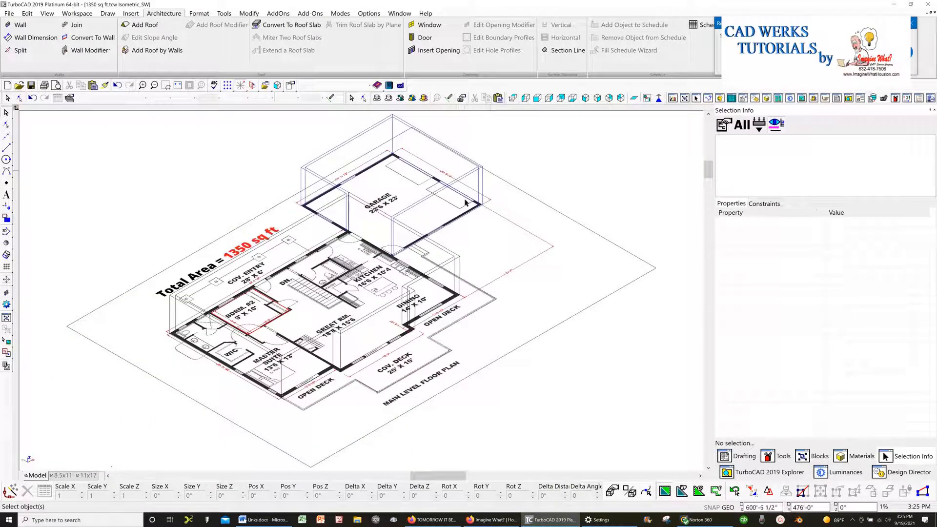
pyautogui.scroll(2, 469, 186)
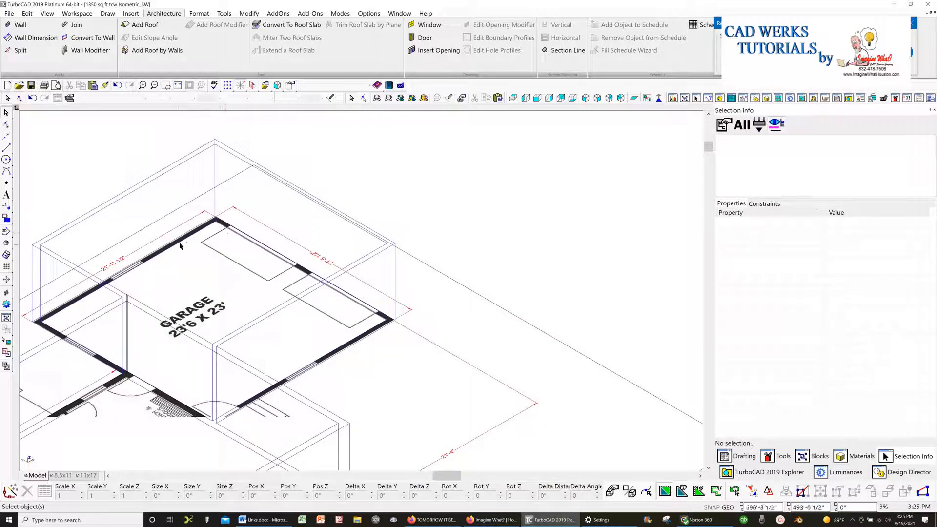
pyautogui.scroll(-2, 177, 249)
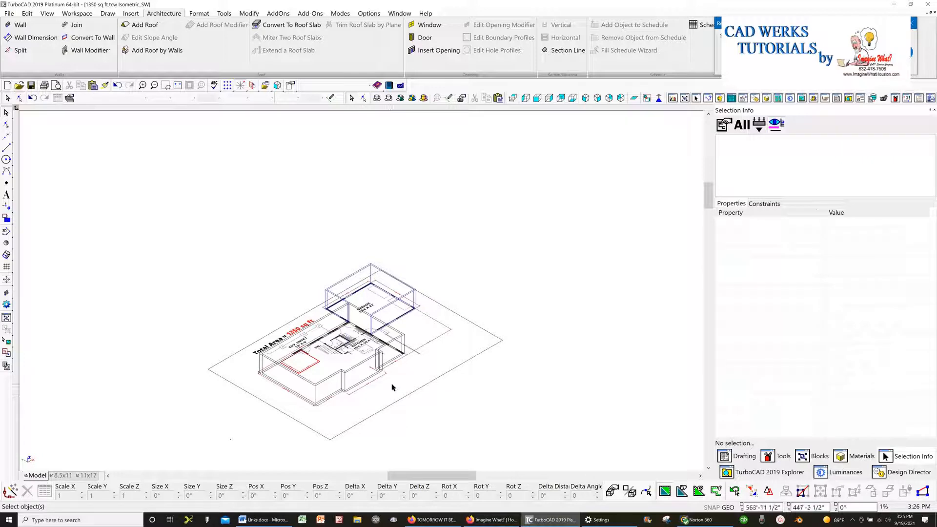
# Select the floor plan underlay and create a new layer named Underlay.
pyautogui.click(889, 470)
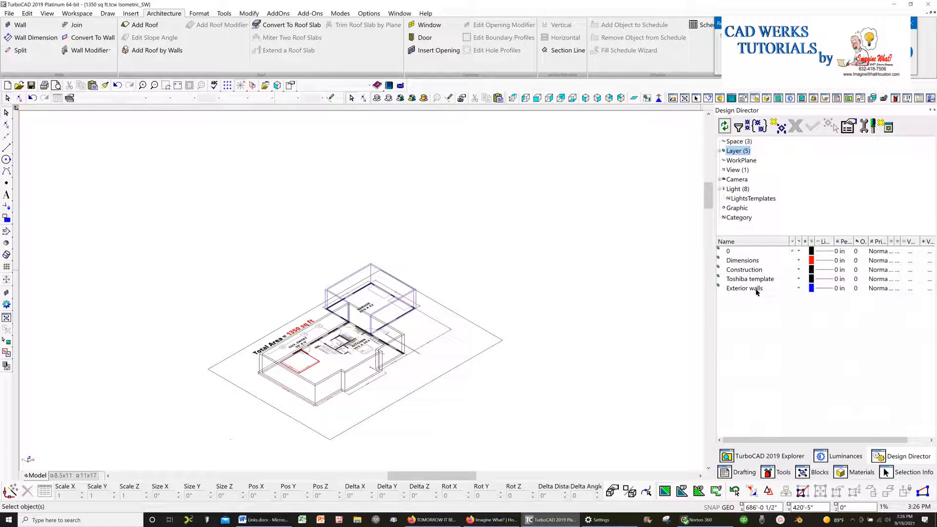
pyautogui.click(483, 352)
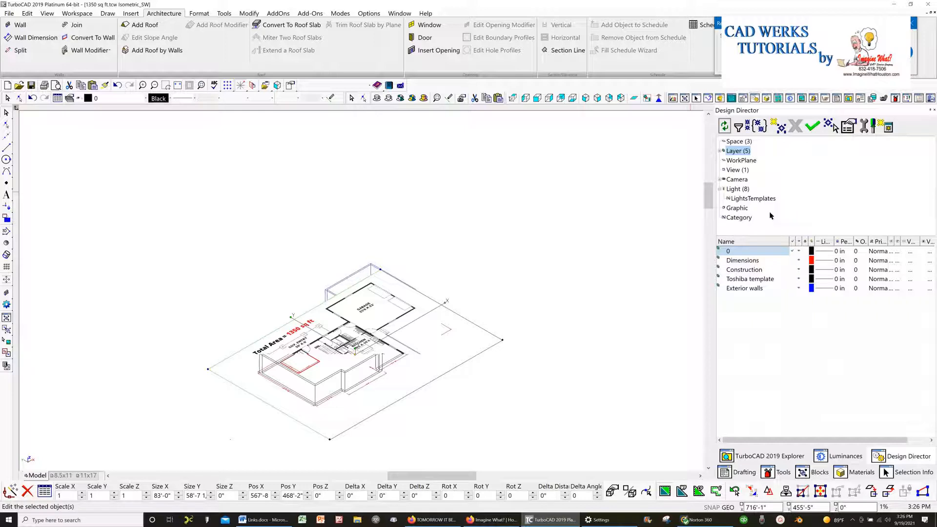
pyautogui.click(778, 123)
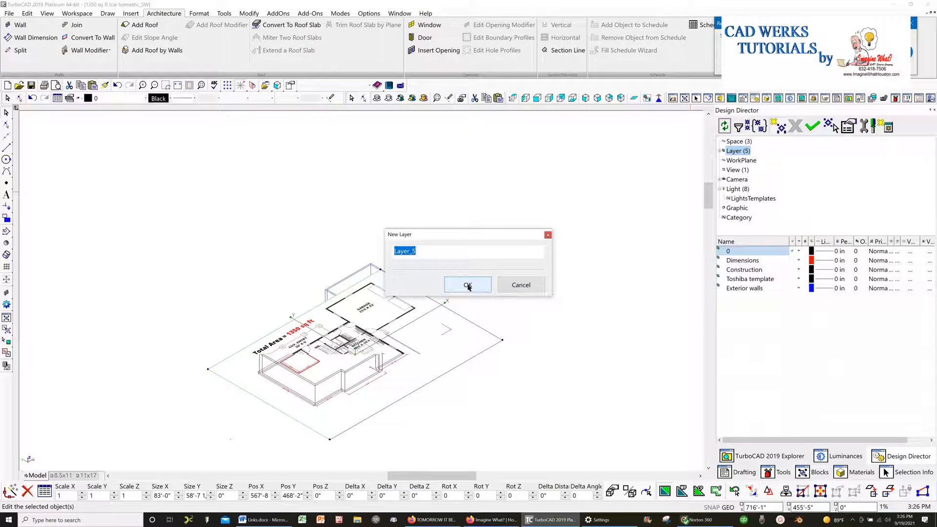
pyautogui.write('U')
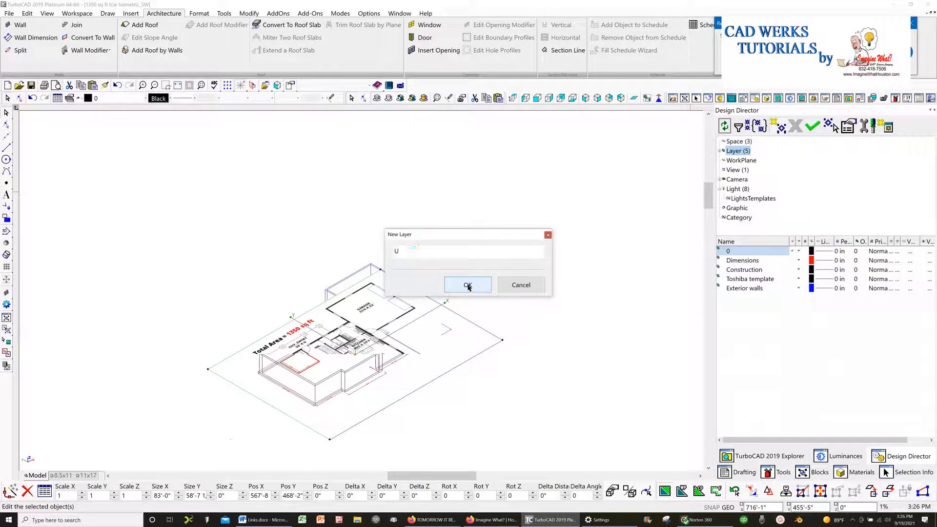
pyautogui.write('nderlay')
pyautogui.click(468, 286)
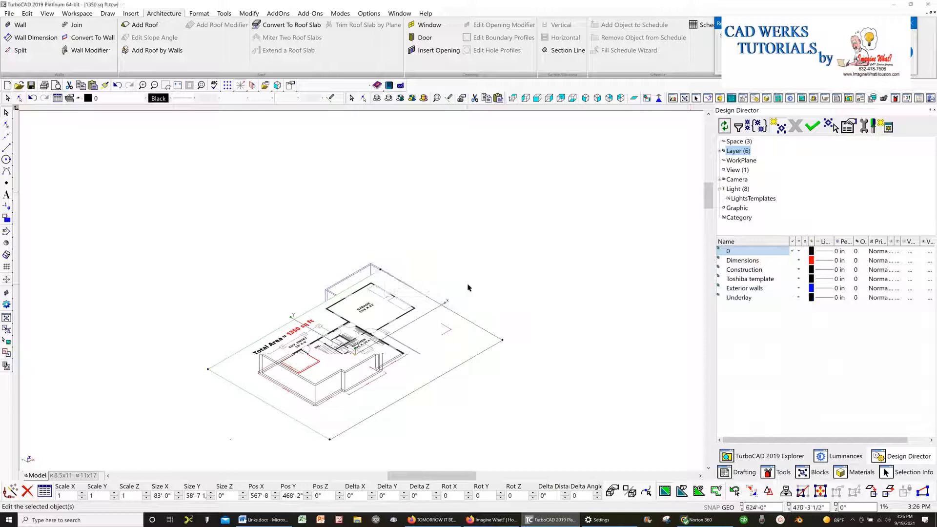
# Assign the selected floor plan underlay to the Underlay layer, and switch that layer's visibility off and on again.
pyautogui.click(146, 98)
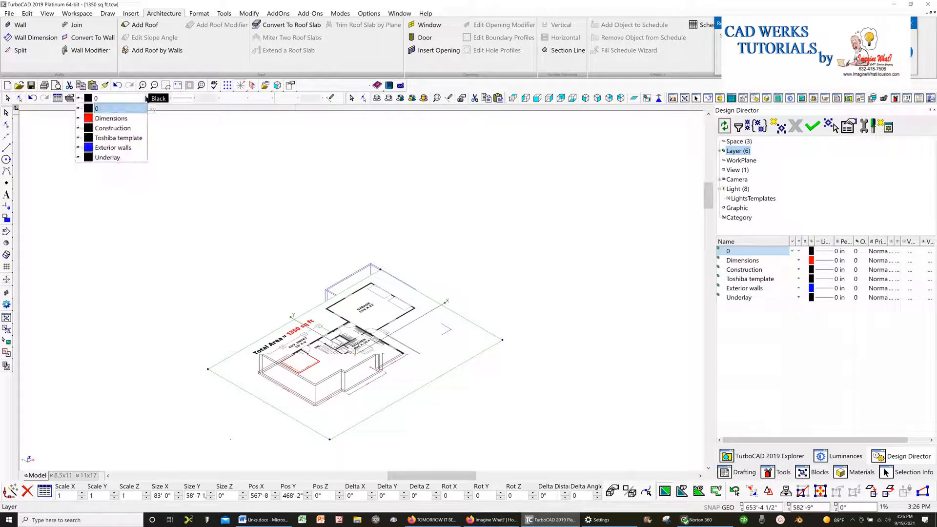
pyautogui.click(130, 157)
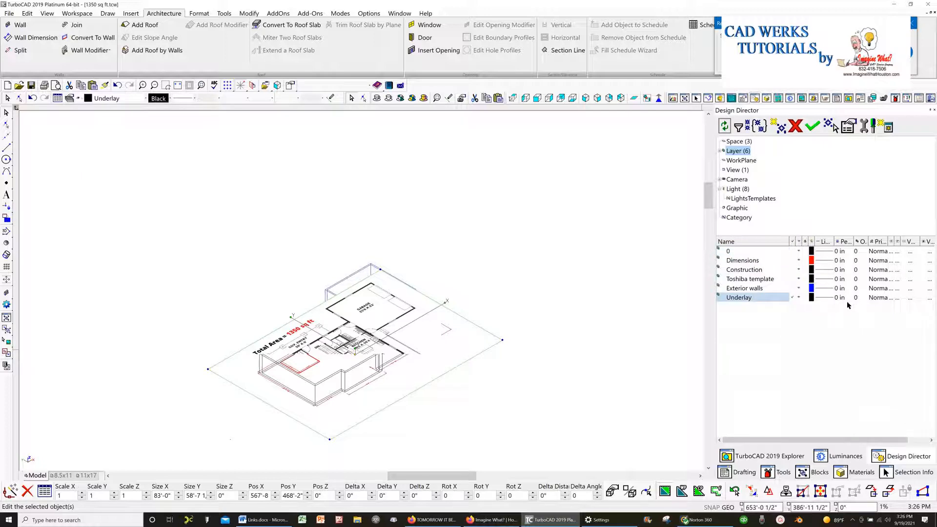
pyautogui.click(799, 298)
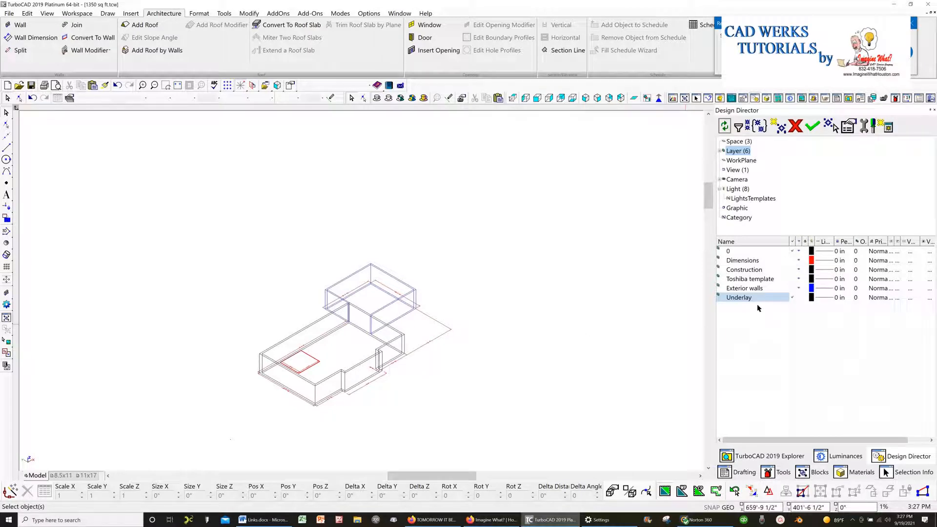
pyautogui.click(799, 297)
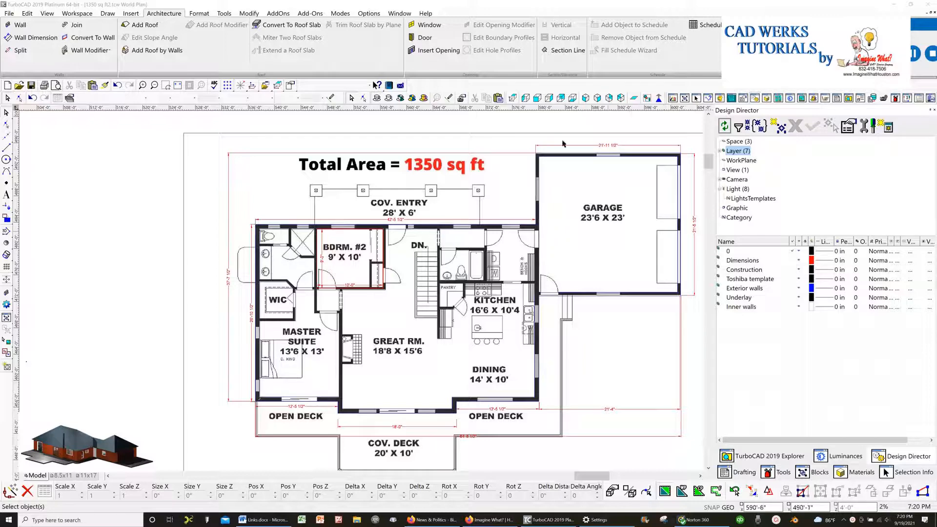
# Render the house walls in the southwest isometric view and hide the Underlay layer.
pyautogui.click(586, 97)
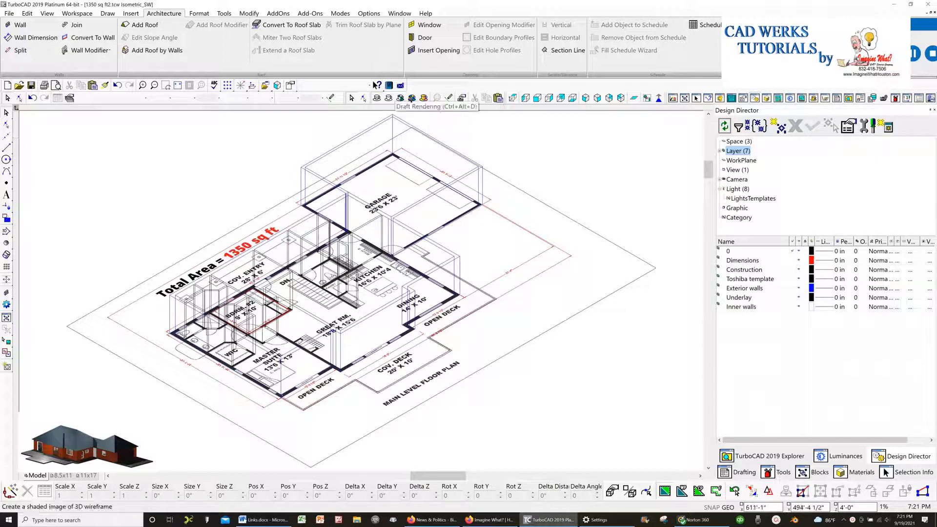
pyautogui.click(413, 98)
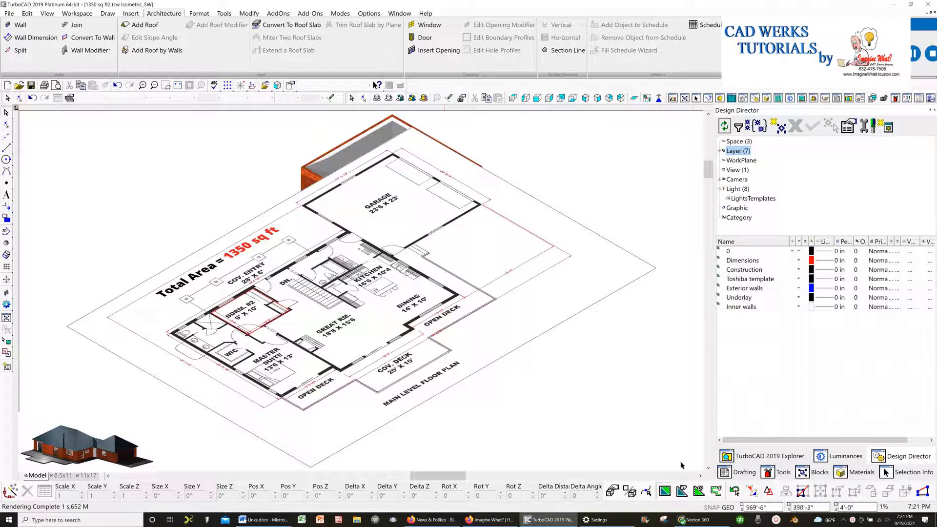
pyautogui.click(798, 297)
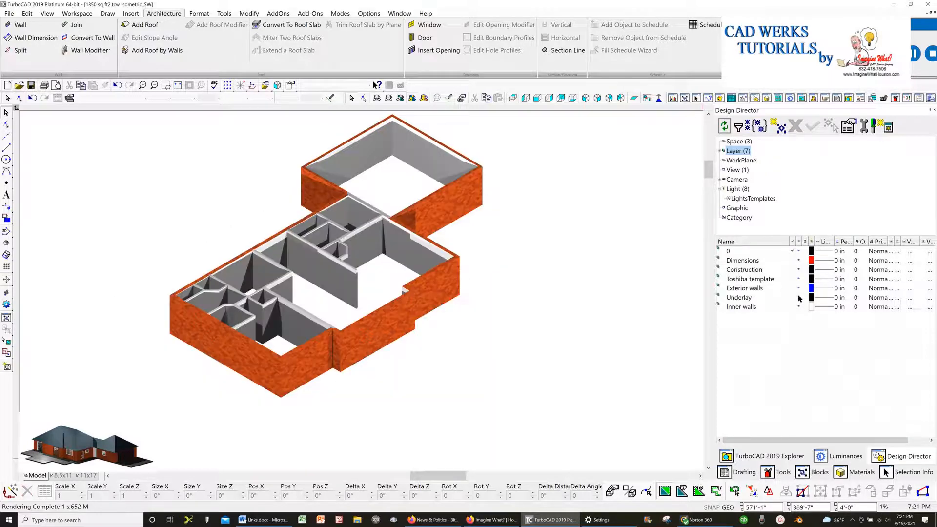
pyautogui.click(798, 297)
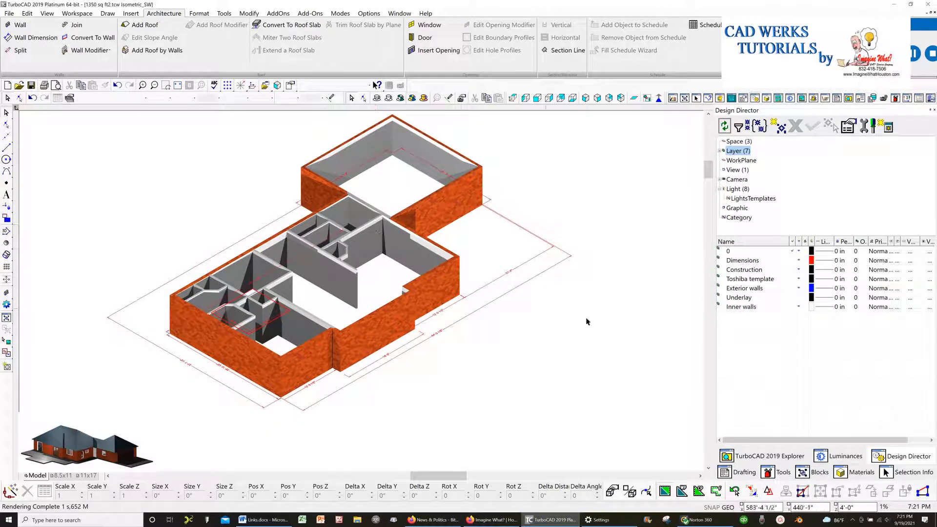
# Turn the Underlay layer back on and return the house drawing to a wireframe plan view.
pyautogui.click(798, 298)
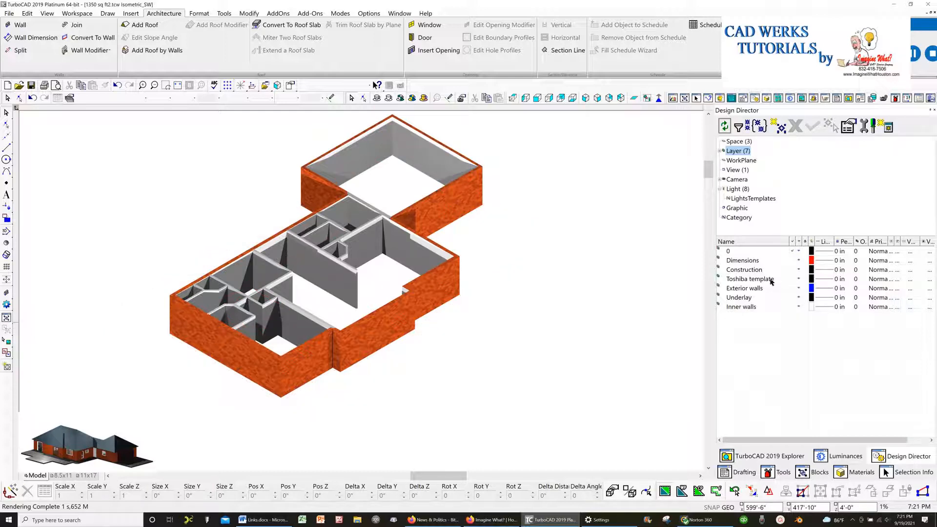
pyautogui.click(377, 98)
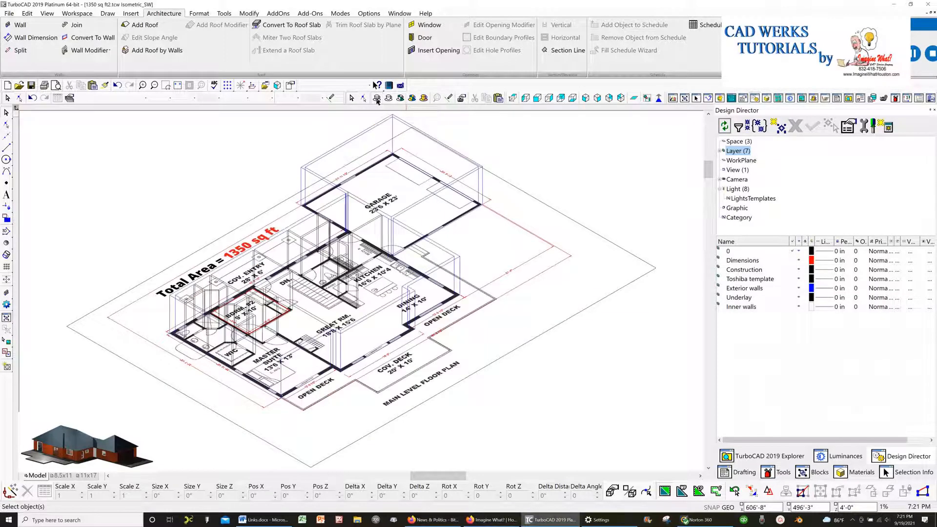
pyautogui.click(513, 99)
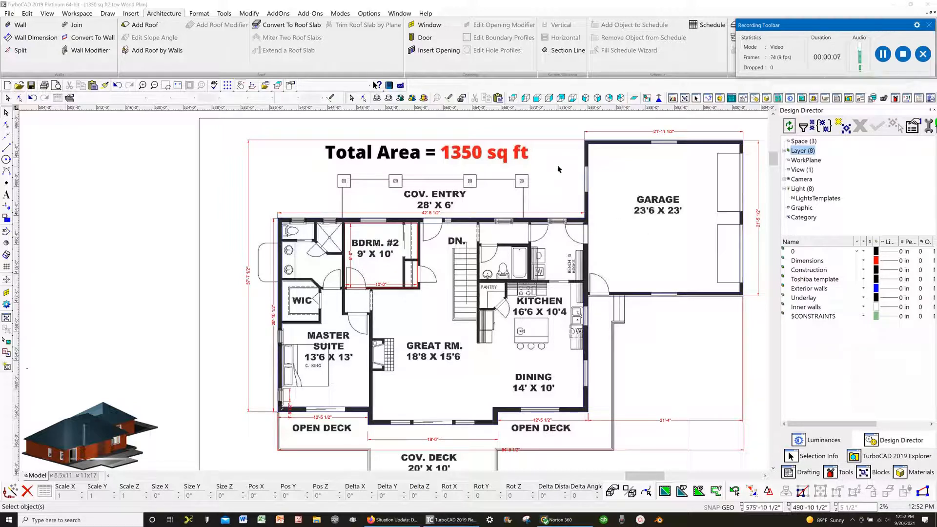
# Hide the Underlay layer and render the house walls and windows in the northeast isometric view.
pyautogui.click(863, 298)
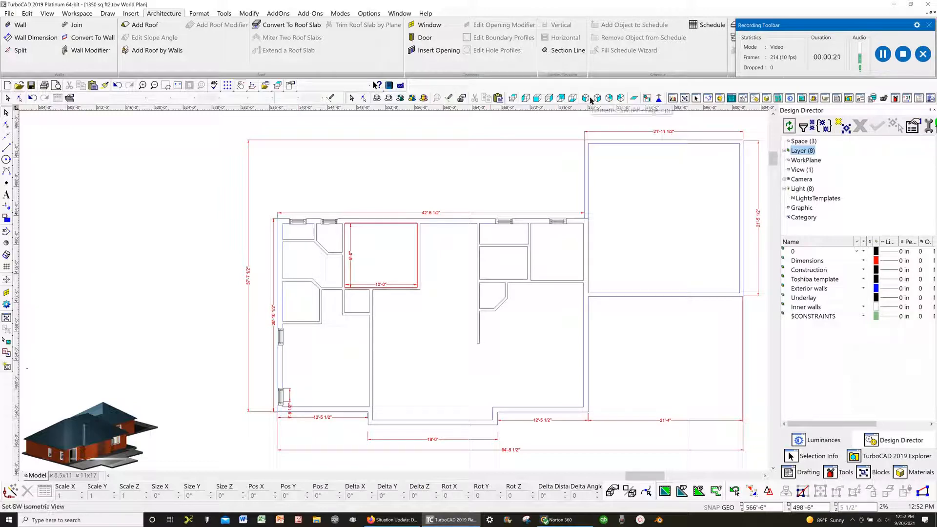
pyautogui.click(610, 99)
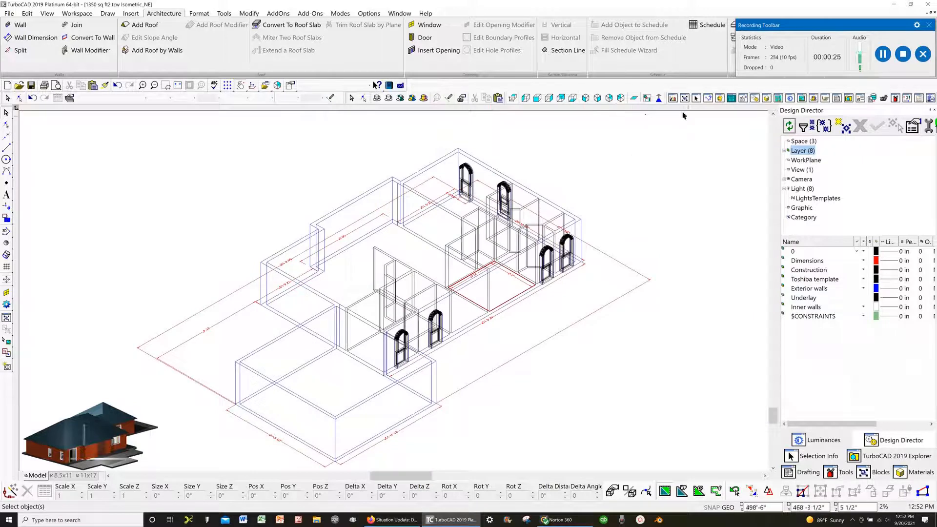
pyautogui.click(423, 99)
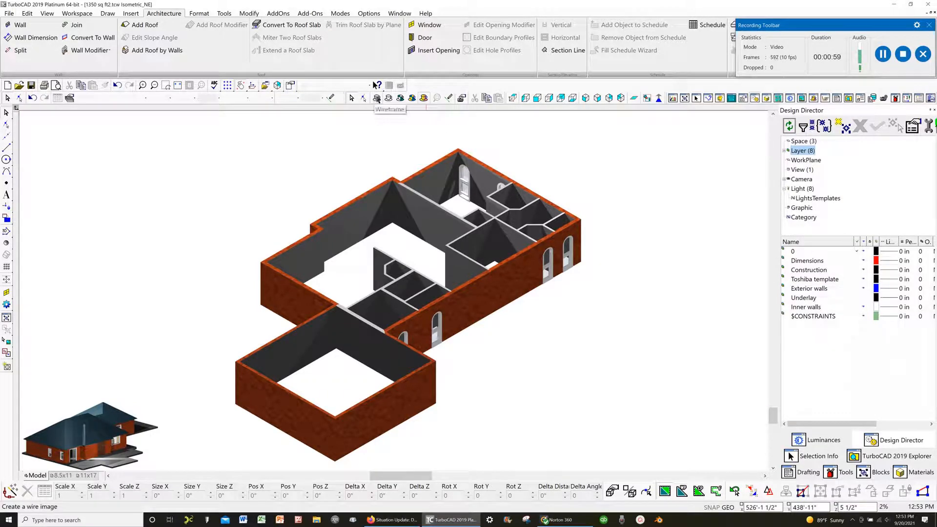
# Return the model to a wireframe plan view and make the Underlay layer visible again.
pyautogui.click(470, 99)
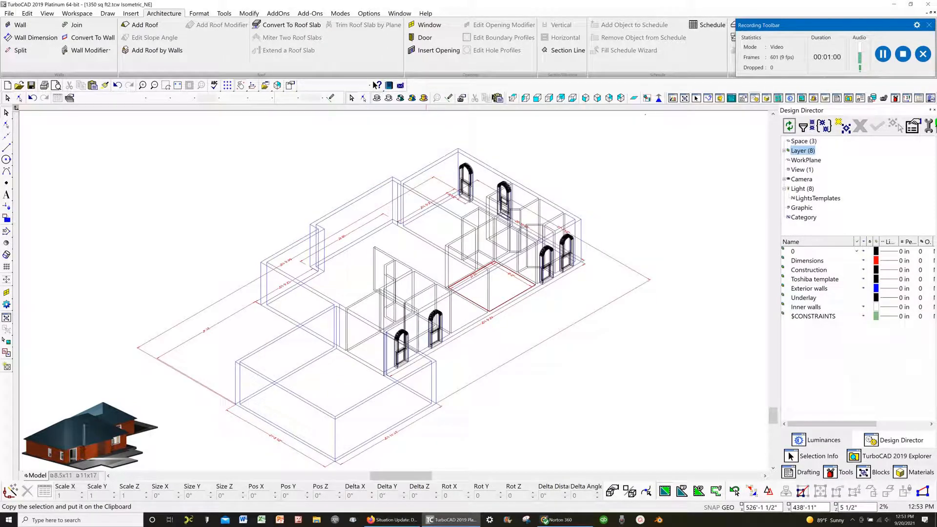
pyautogui.click(513, 98)
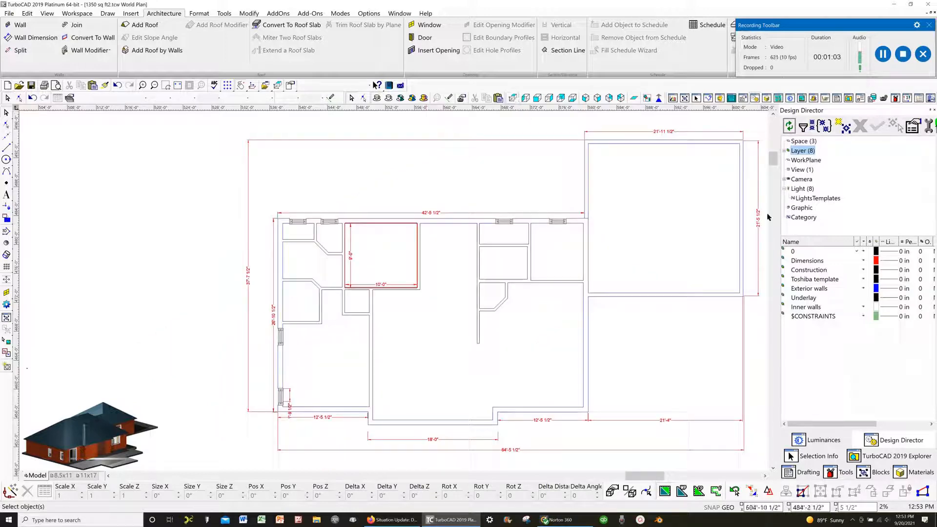
pyautogui.click(863, 297)
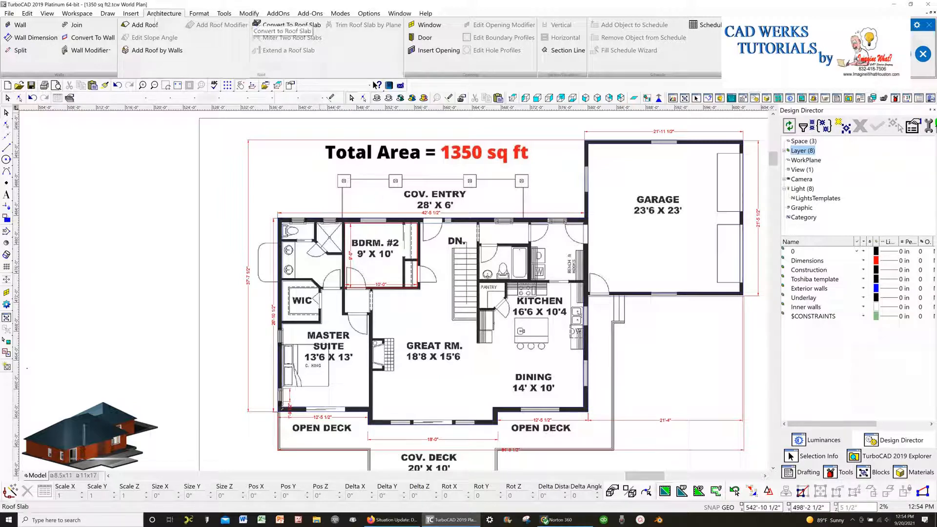
# Insert a window in the kitchen's exterior wall beside the sink and view it in southeast isometric.
pyautogui.click(432, 24)
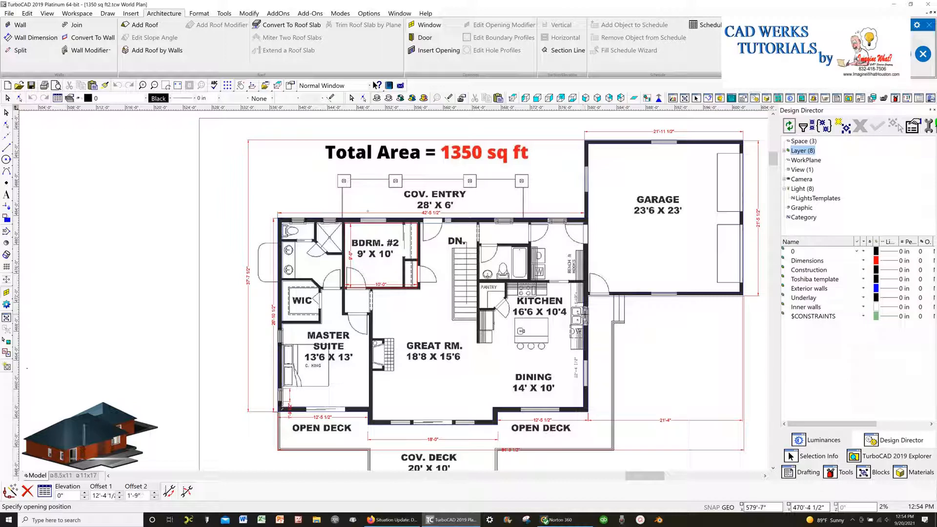
pyautogui.click(584, 314)
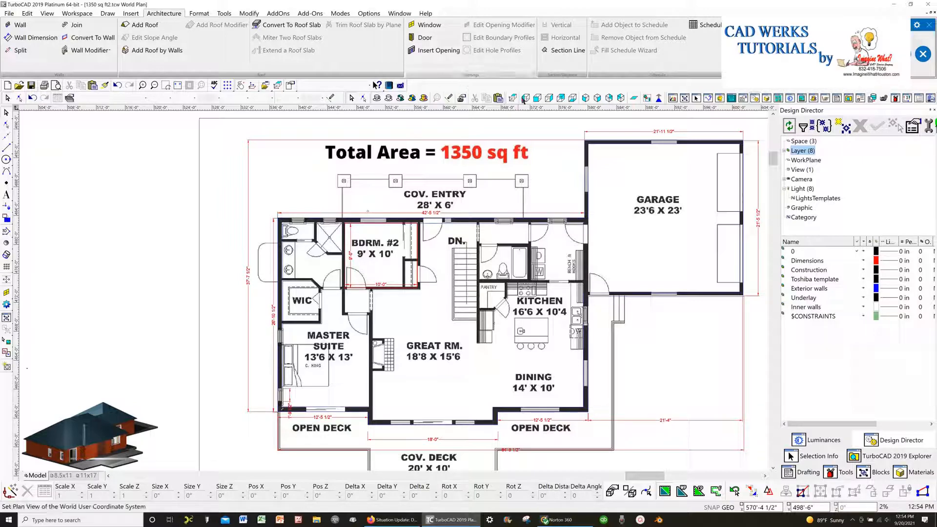
pyautogui.click(537, 98)
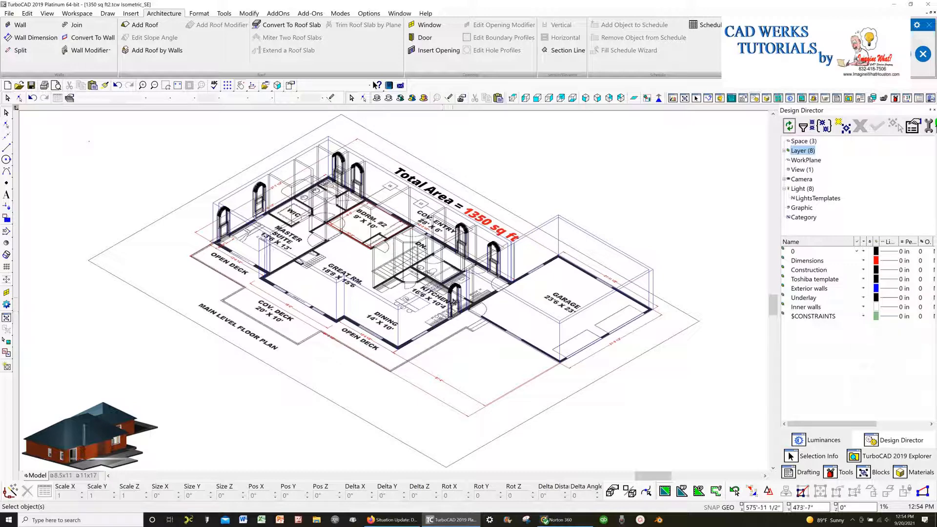
# Select the new kitchen window and change its window shape to Rectangular in its style properties.
pyautogui.click(453, 289)
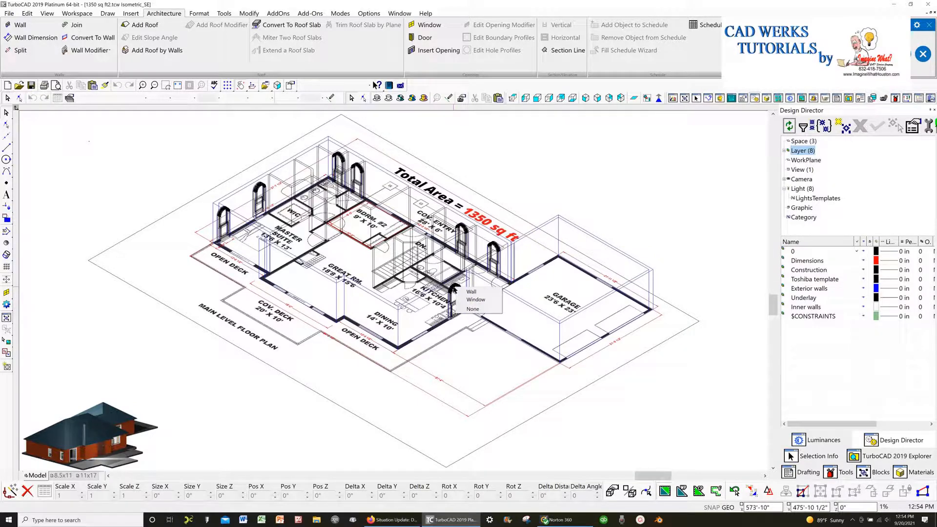
pyautogui.click(478, 299)
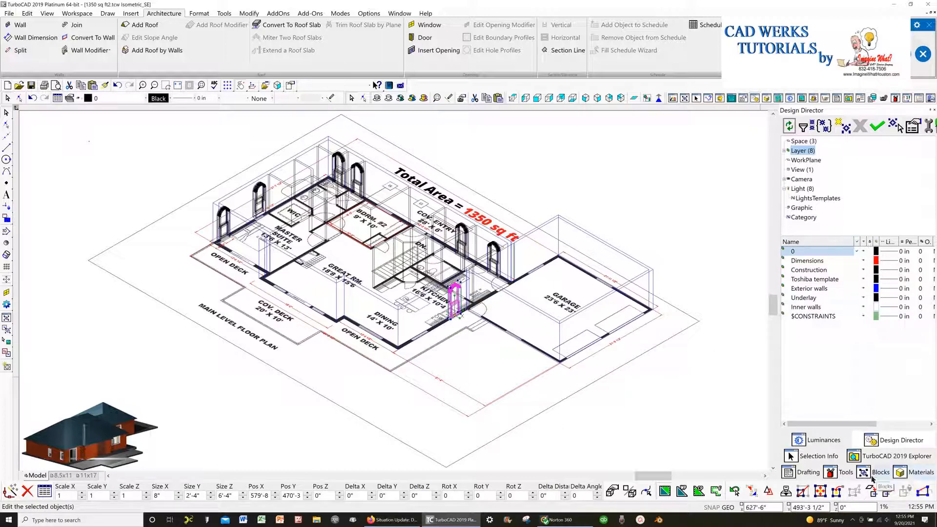
pyautogui.click(834, 457)
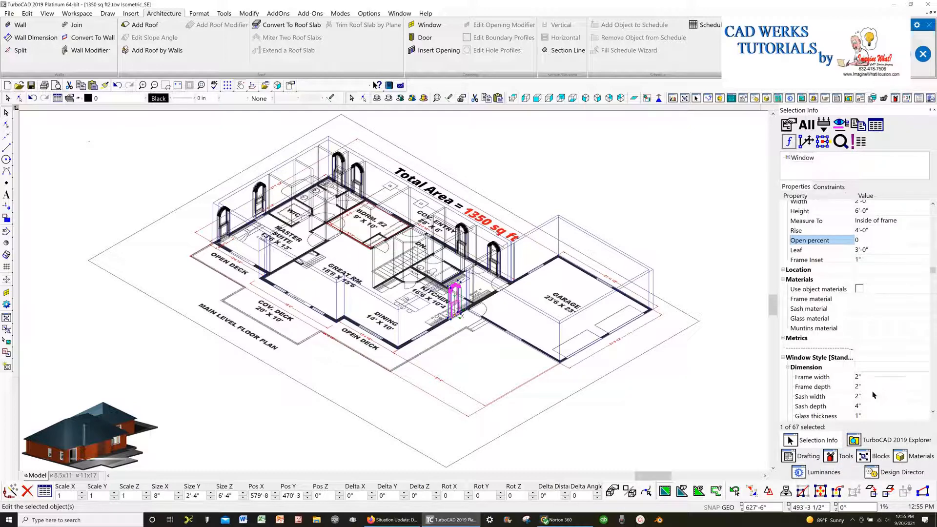
pyautogui.scroll(-4, 858, 371)
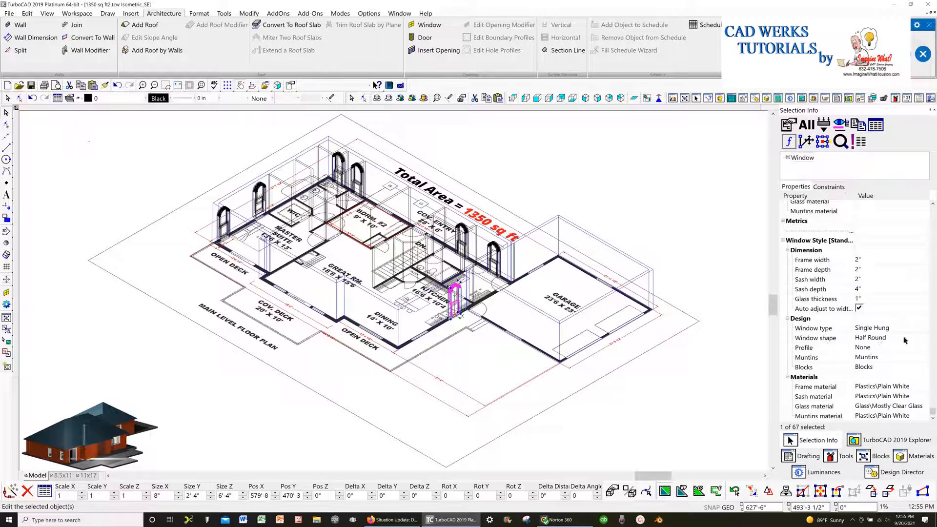
pyautogui.click(921, 337)
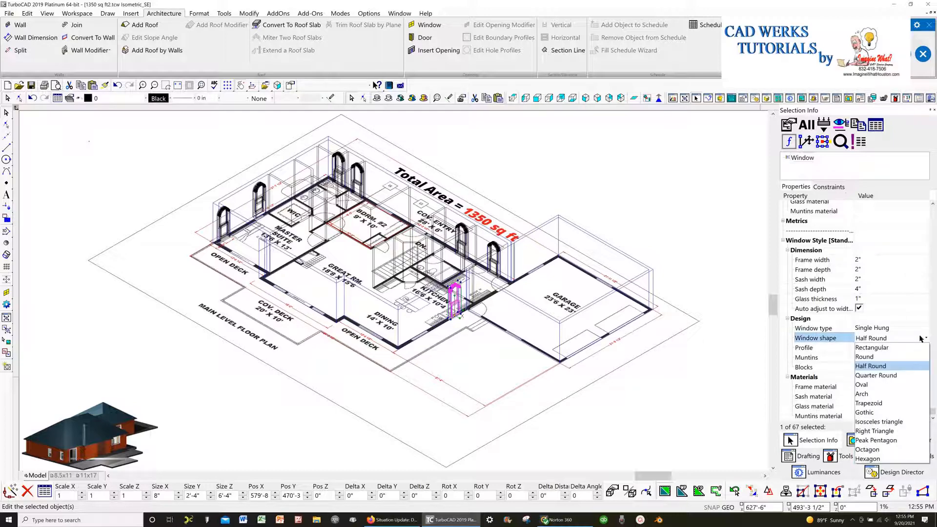
pyautogui.click(900, 347)
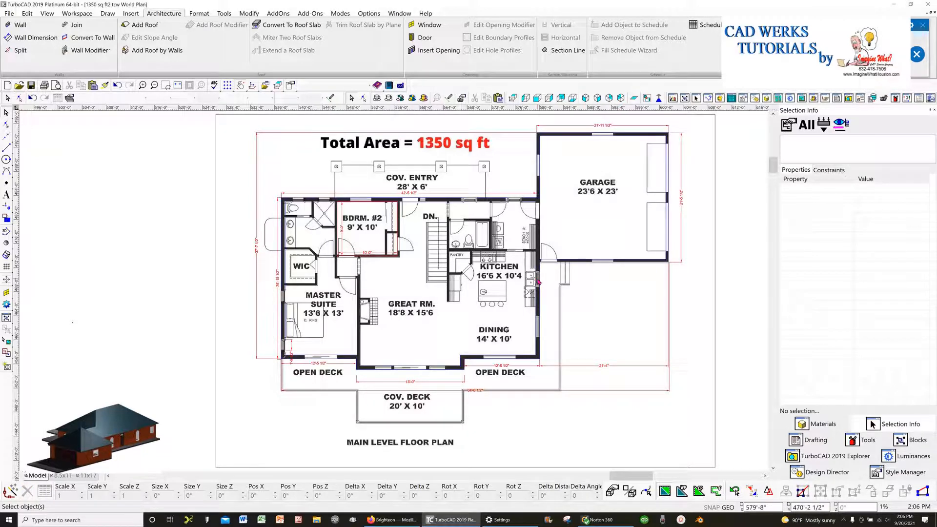
# Select the kitchen window in plan view and check its size properties and the available window styles.
pyautogui.click(538, 282)
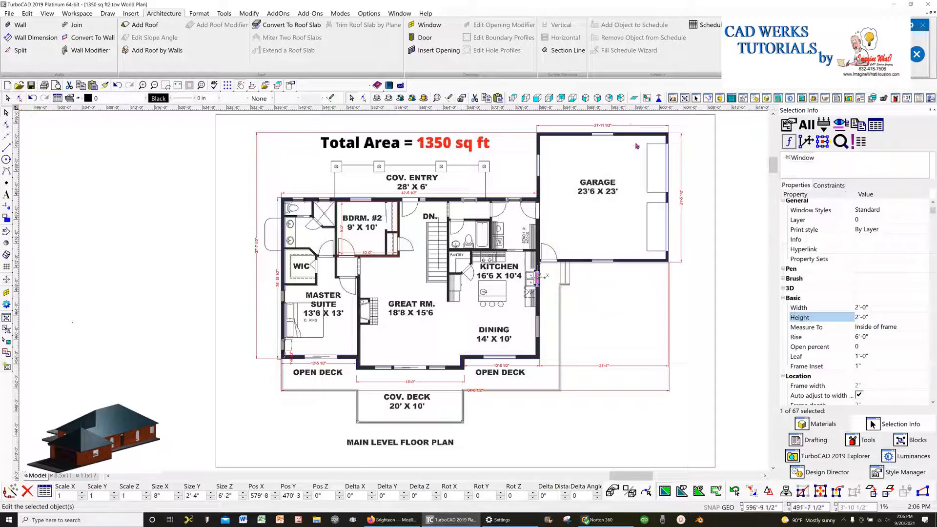
pyautogui.click(895, 213)
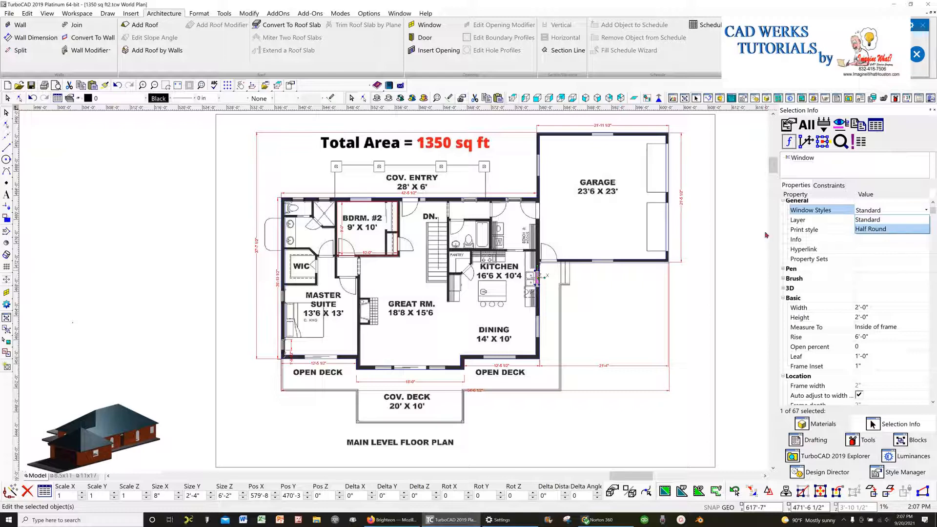
pyautogui.click(741, 227)
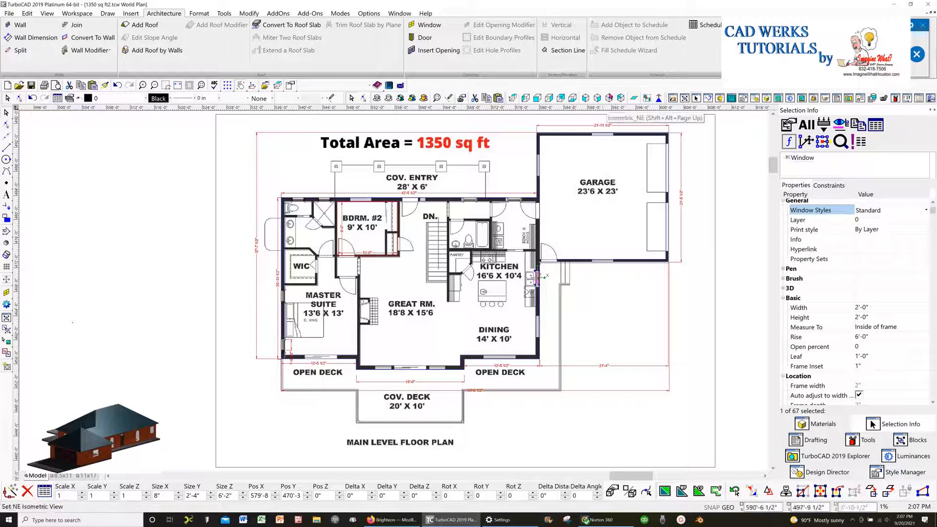
# Render the whole house with its windows in the northwest isometric view, with nothing selected.
pyautogui.click(608, 99)
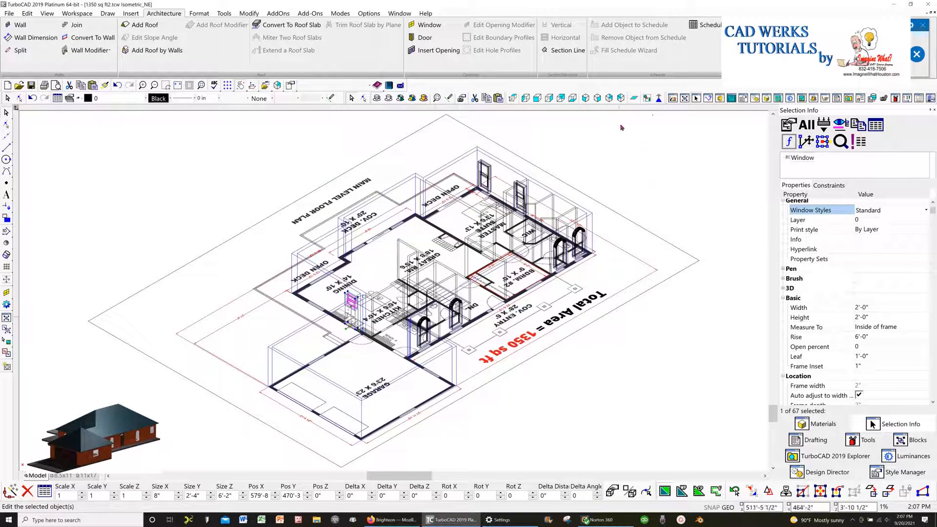
pyautogui.click(621, 99)
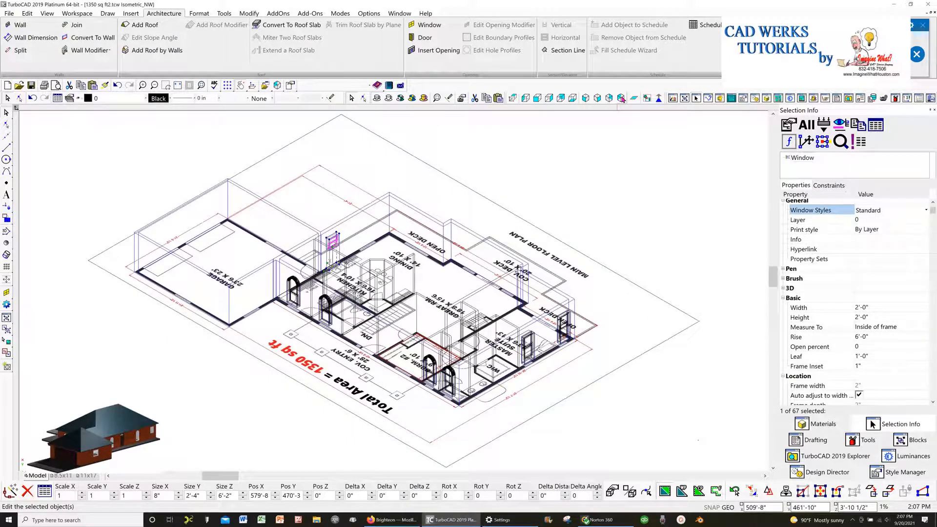
pyautogui.click(425, 100)
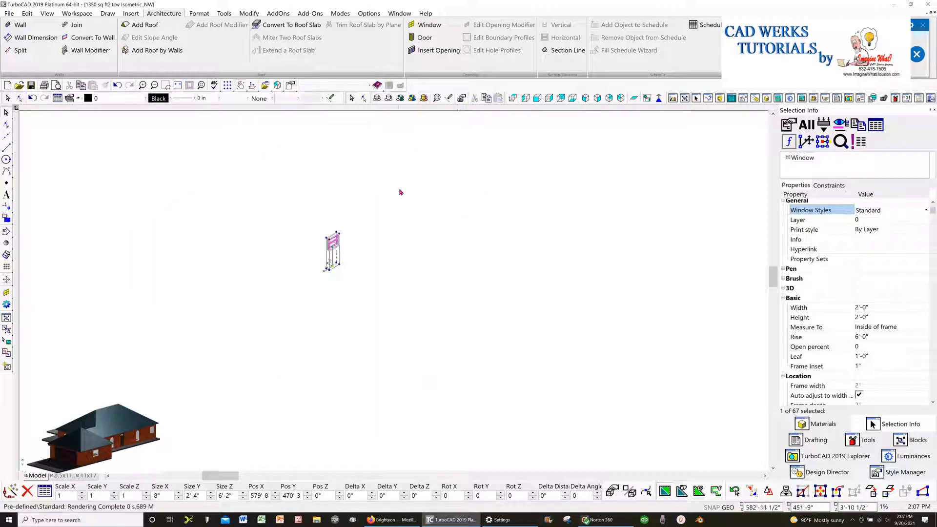
pyautogui.click(448, 147)
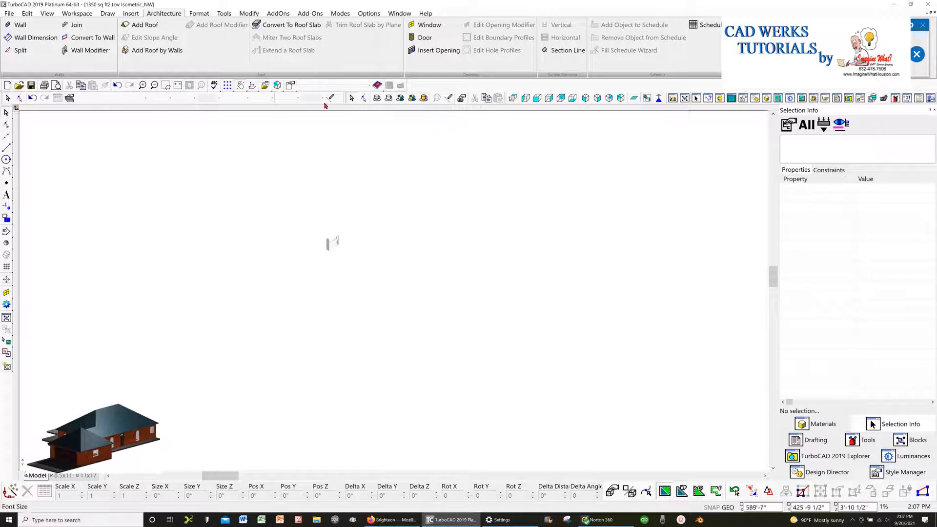
pyautogui.click(377, 98)
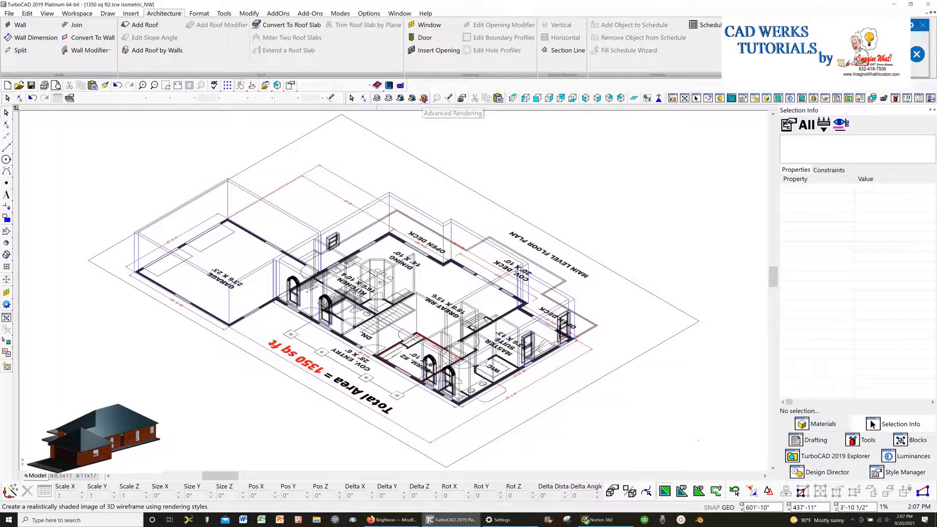
pyautogui.click(424, 98)
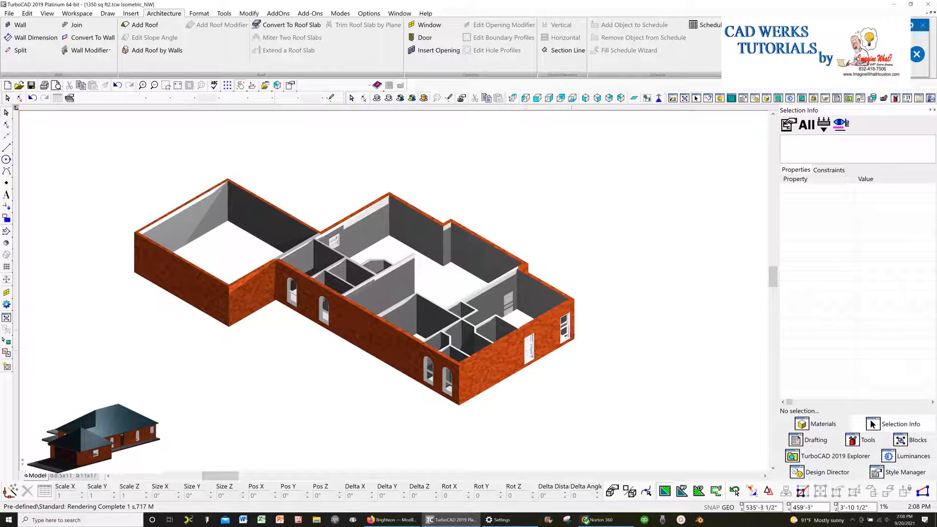
# Compare the window styles and dimensions assigned to the rectangular side windows, the kitchen window and a front arched window.
pyautogui.click(531, 348)
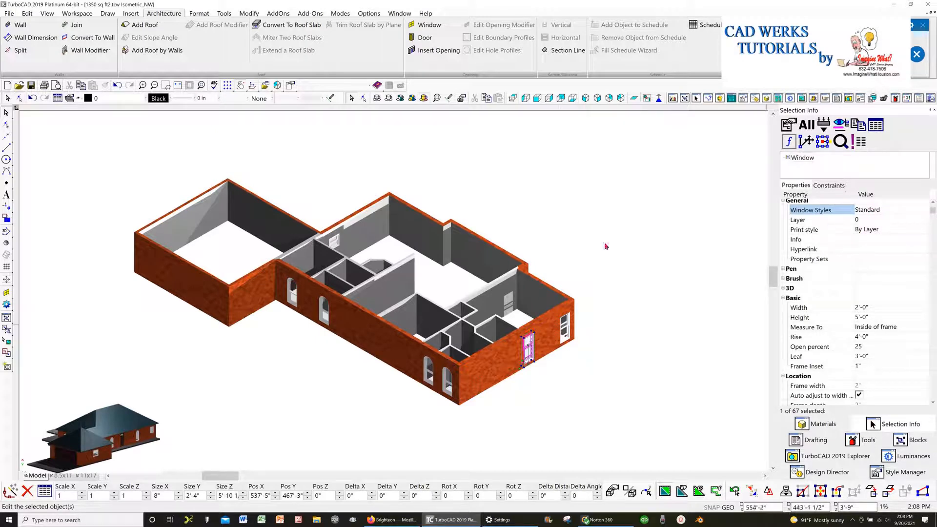
pyautogui.click(333, 243)
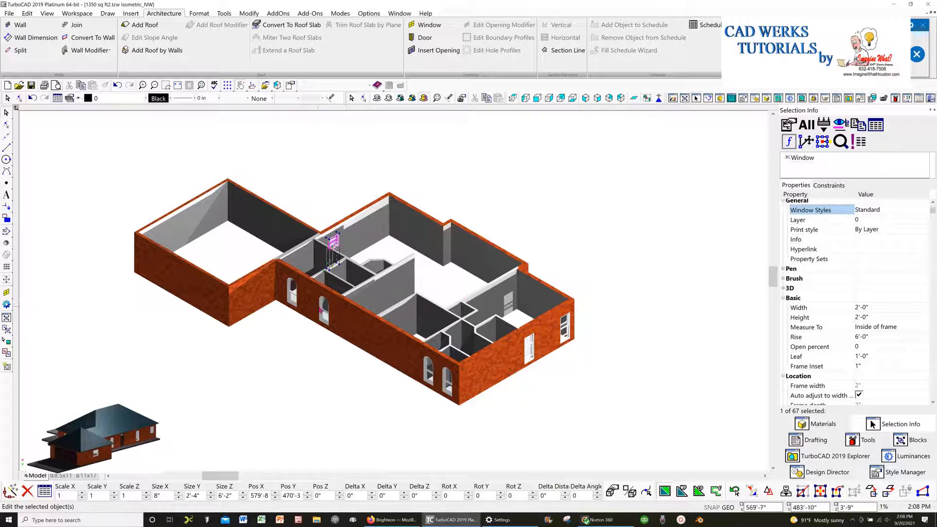
pyautogui.moveTo(323, 309)
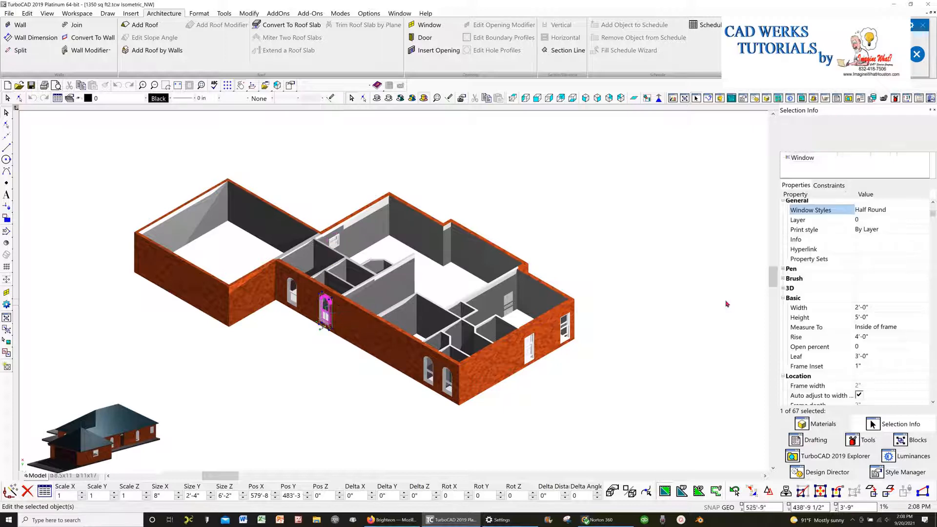
pyautogui.click(924, 212)
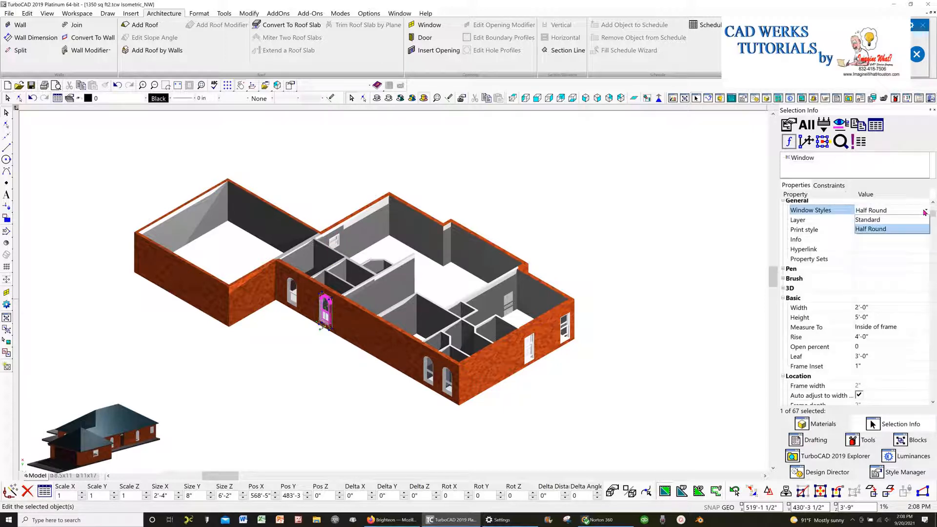
pyautogui.click(653, 262)
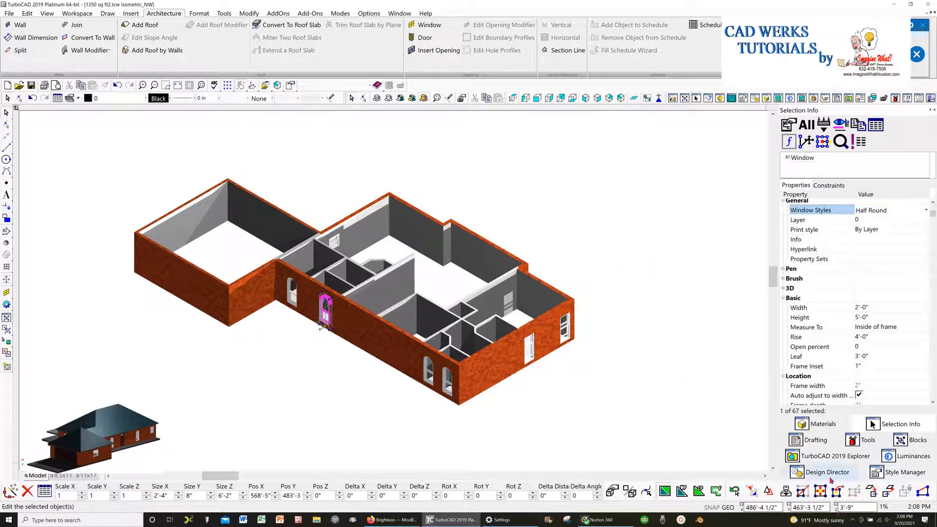
# Open the Style Manager and examine the entries under Window Styles and Door Styles.
pyautogui.click(900, 472)
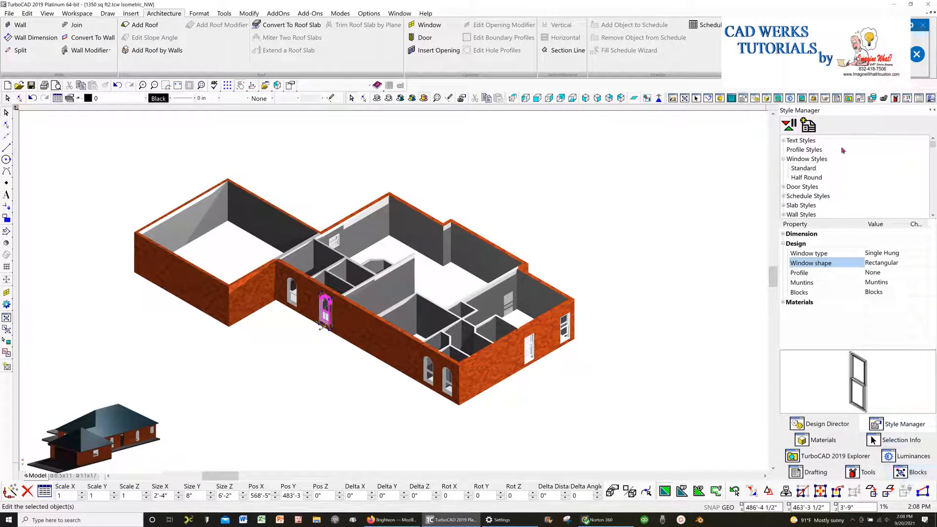
pyautogui.click(783, 188)
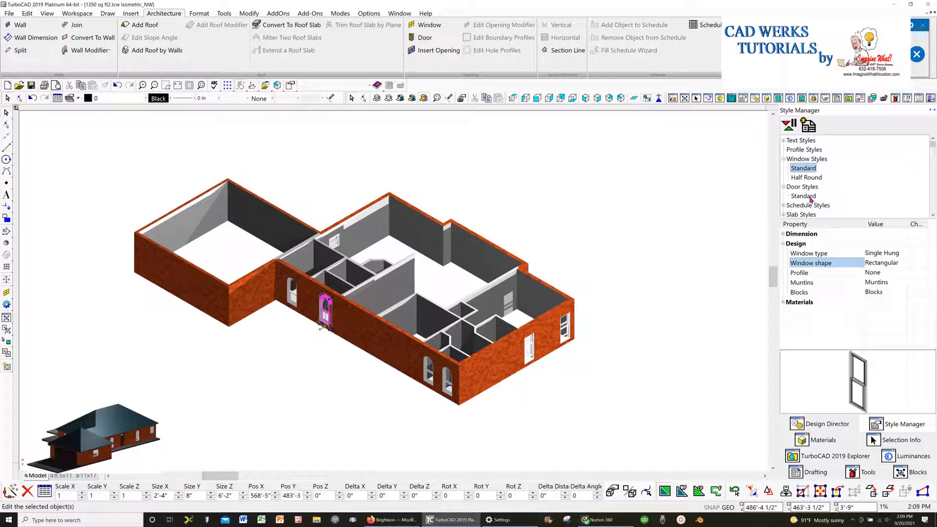
pyautogui.click(798, 189)
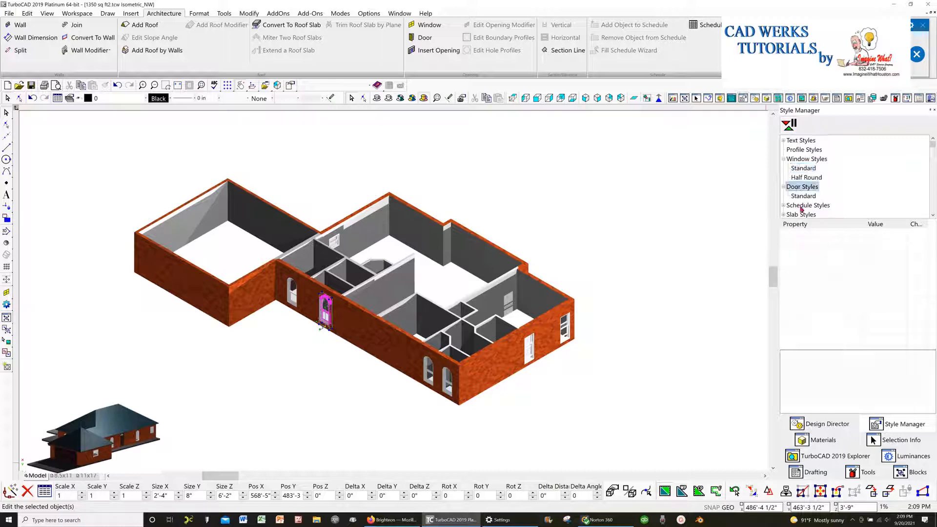
# Try the Revolving door type on the Standard door style, and set its door type to Single.
pyautogui.click(803, 196)
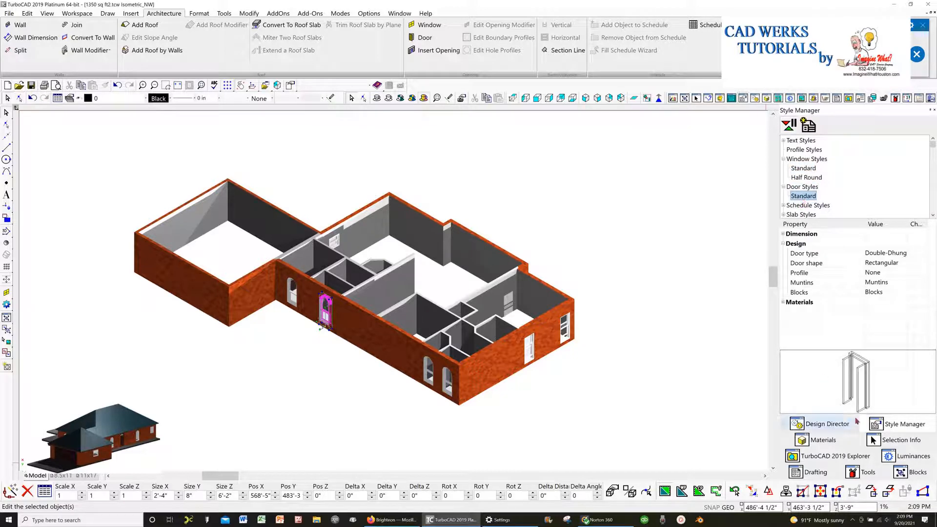
pyautogui.click(905, 254)
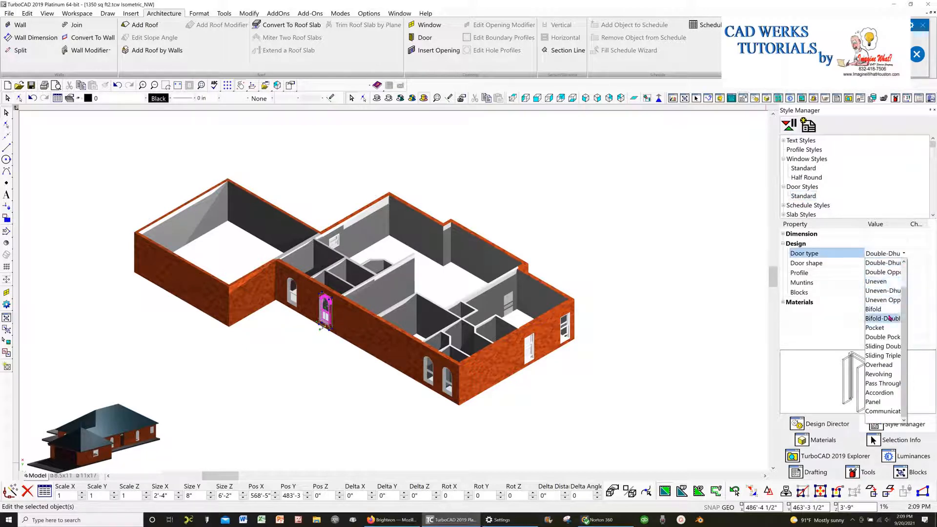
pyautogui.click(886, 375)
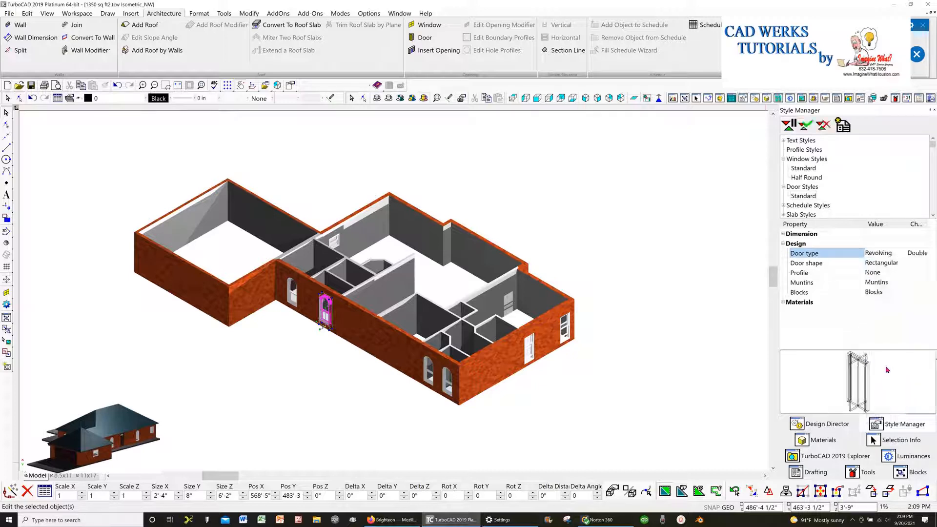
pyautogui.click(893, 254)
pyautogui.scroll(1, 895, 282)
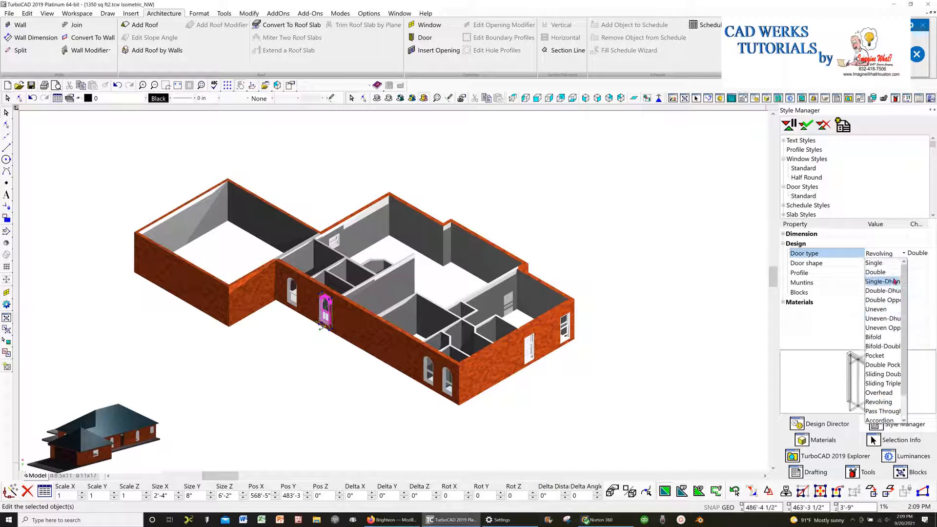
pyautogui.click(884, 265)
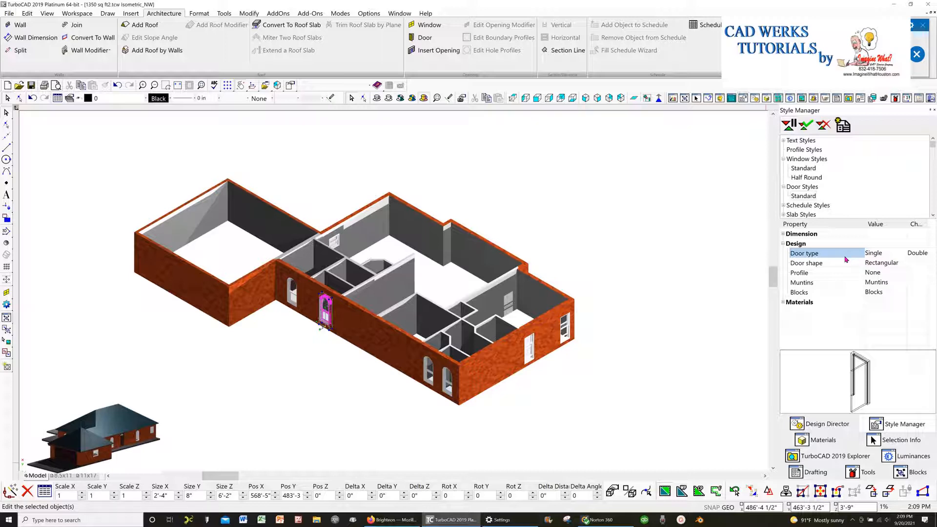
# Clear the selection and render the house model again in the northwest isometric view.
pyautogui.click(661, 209)
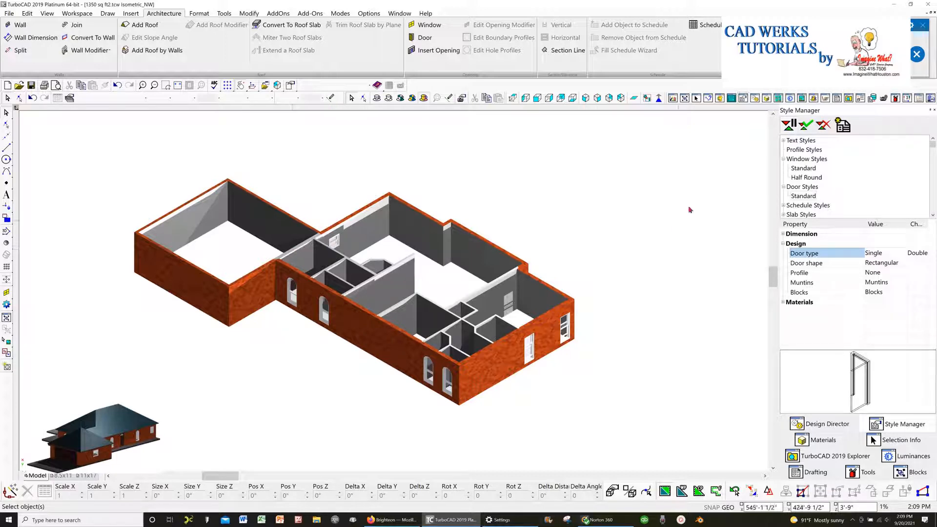
pyautogui.click(413, 98)
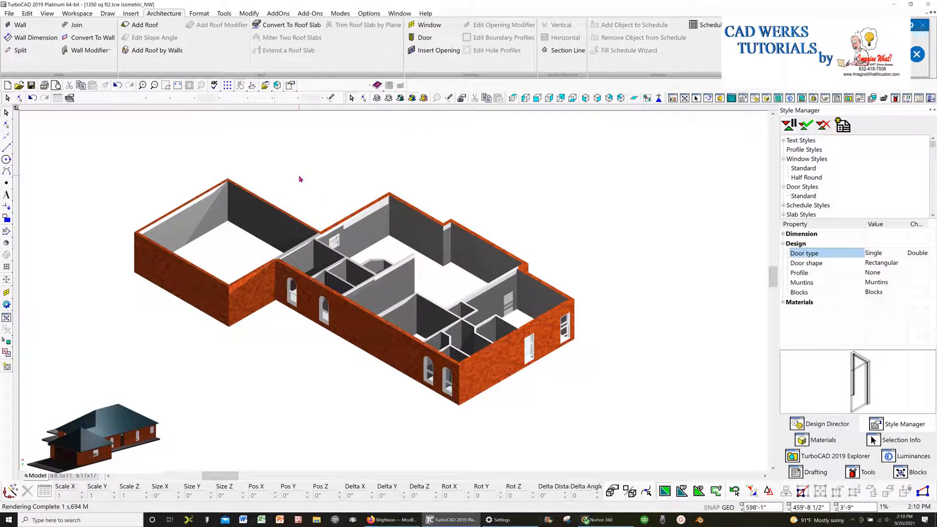
pyautogui.click(377, 99)
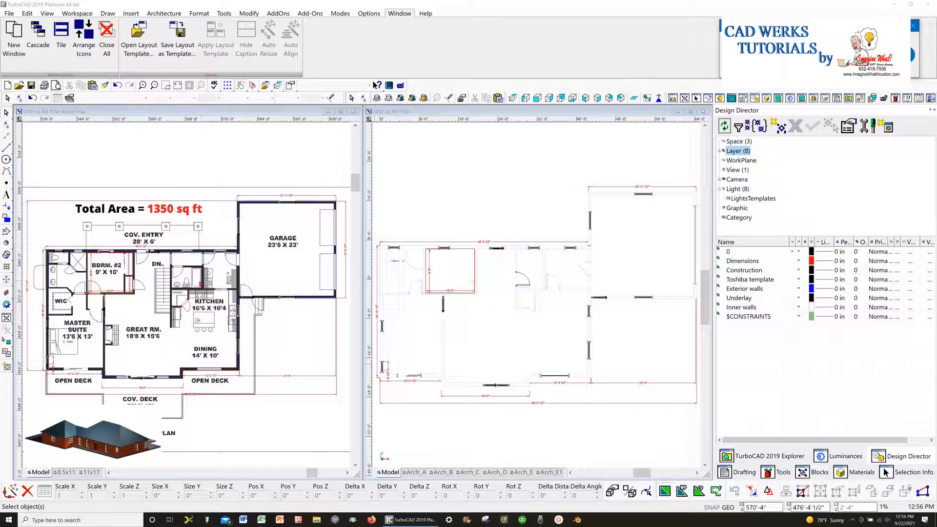
# Hide the Underlay layer to compare the two house plans side by side, and show it again.
pyautogui.click(798, 297)
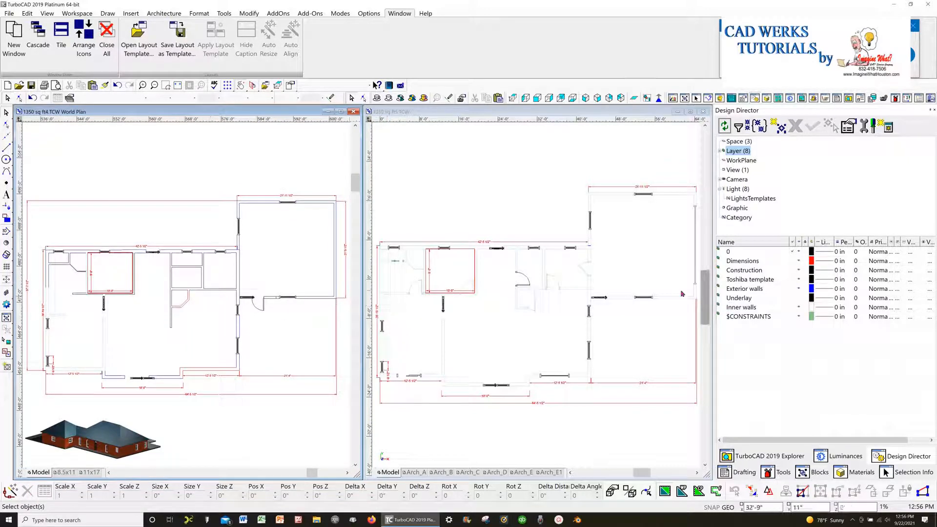
pyautogui.click(798, 299)
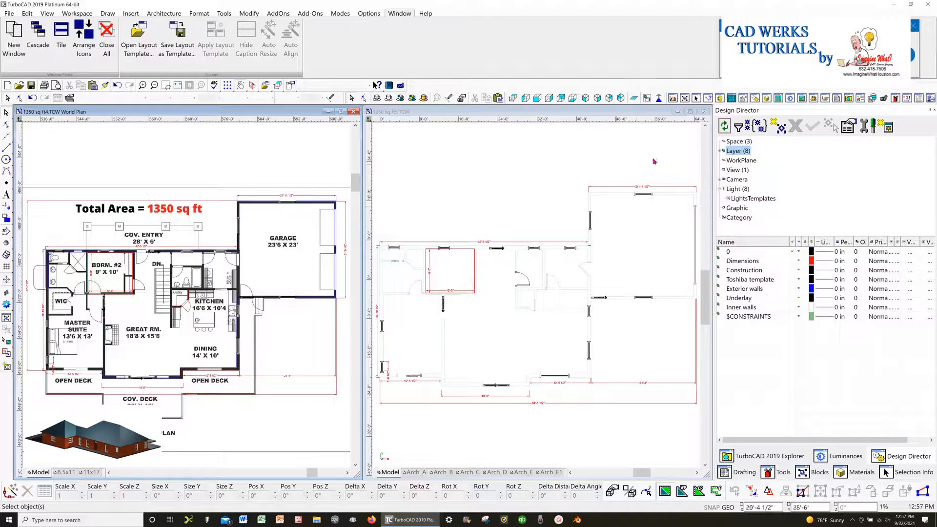
# Maximize the 1350 sq ft5 drawing and inspect the house in the southwest and southeast isometric views.
pyautogui.click(691, 112)
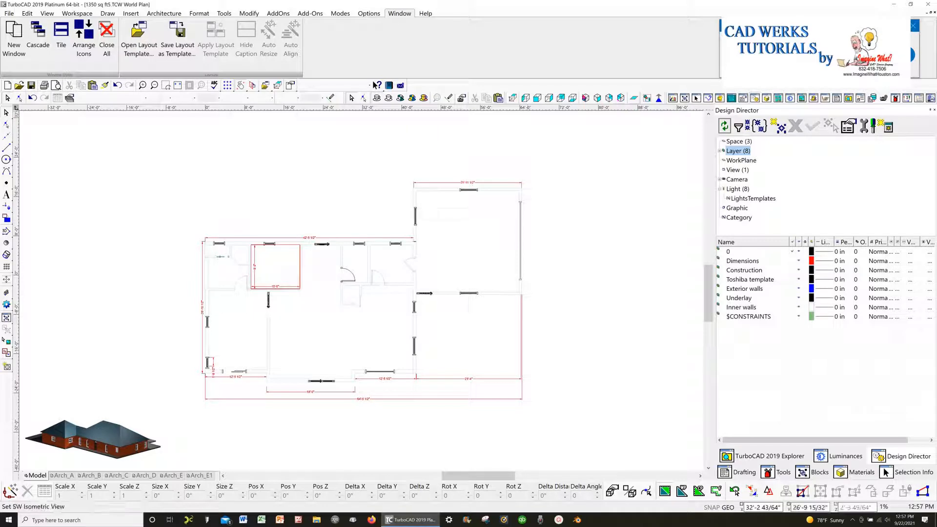
pyautogui.click(585, 99)
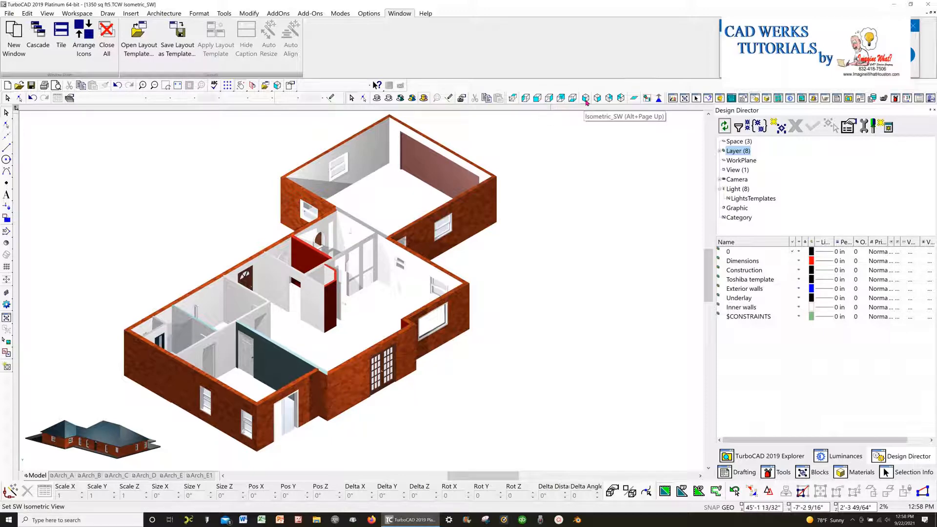
pyautogui.click(601, 104)
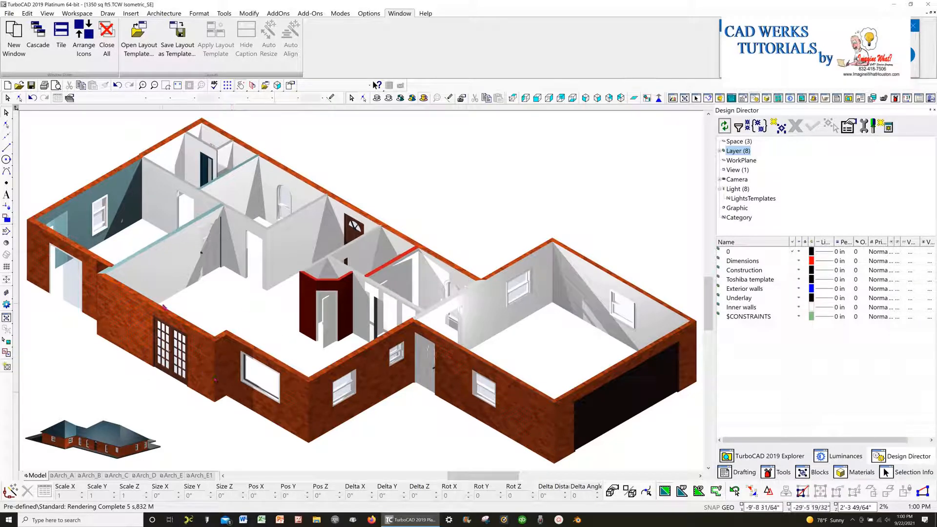
# Select the brick exterior wall containing the French doors and examine its thickness, height and side materials.
pyautogui.click(147, 306)
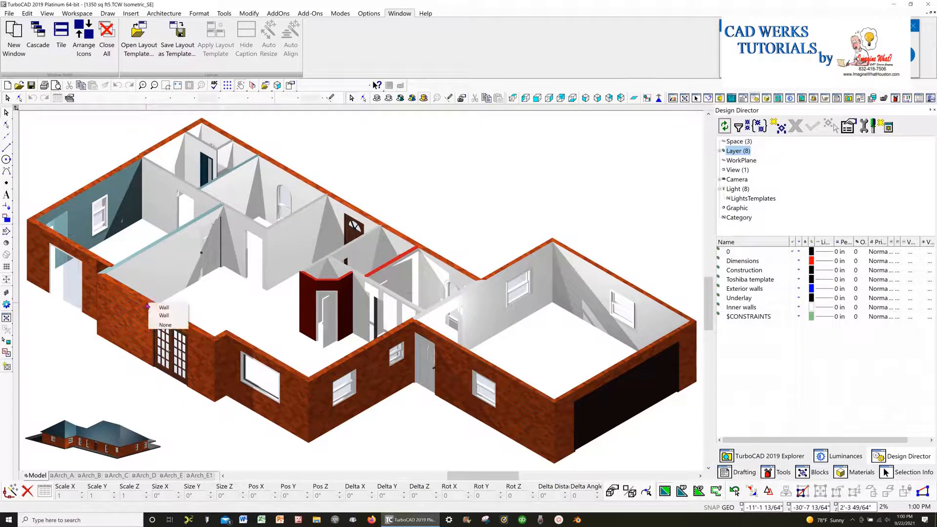
pyautogui.click(156, 307)
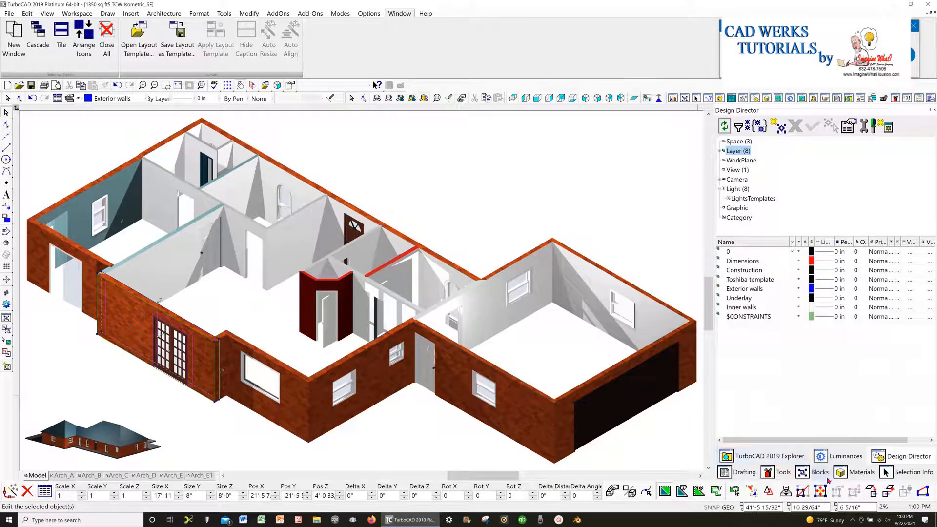
pyautogui.click(907, 473)
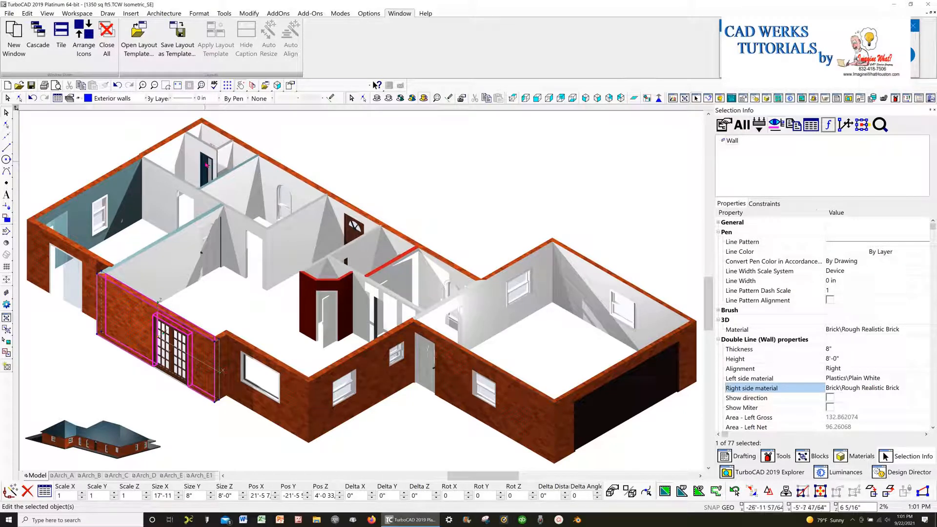
# Compare the styles, dimensions and materials of the blue pocket door and the door in the dark red angled wall.
pyautogui.click(215, 166)
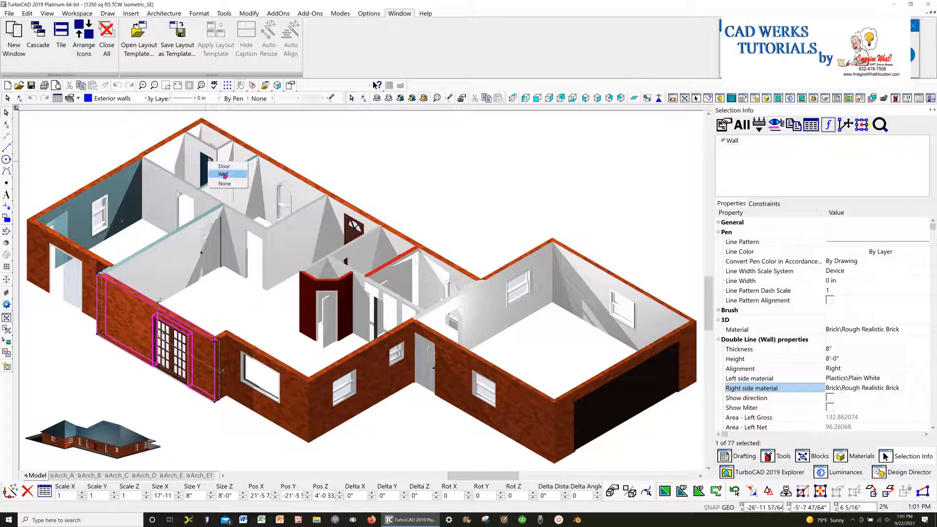
pyautogui.click(223, 167)
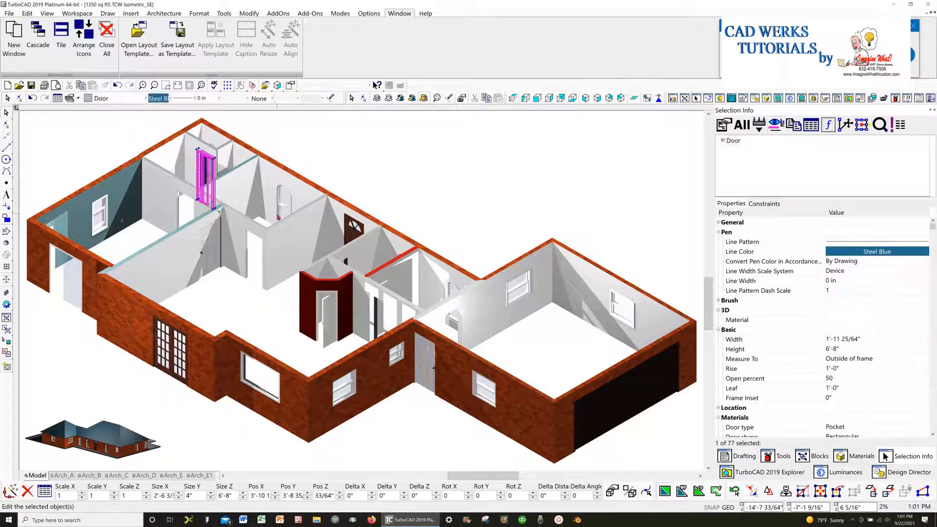
pyautogui.click(718, 224)
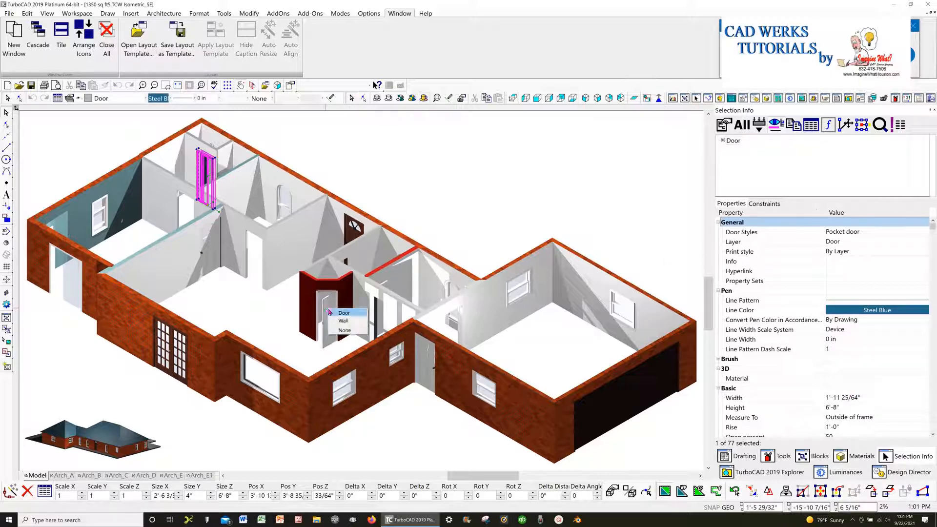
pyautogui.click(331, 313)
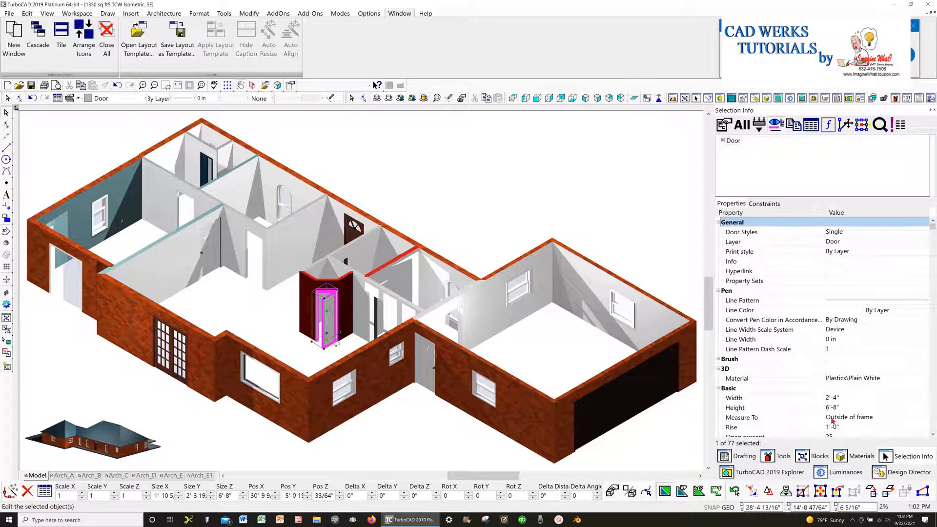
pyautogui.scroll(-2, 833, 426)
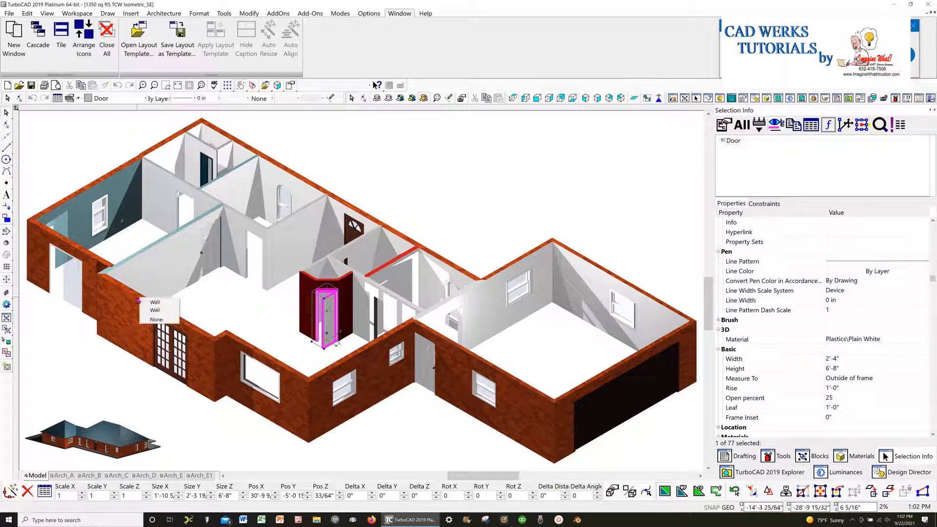
# Set the height of the brick exterior wall containing the French doors to 12'.
pyautogui.click(152, 302)
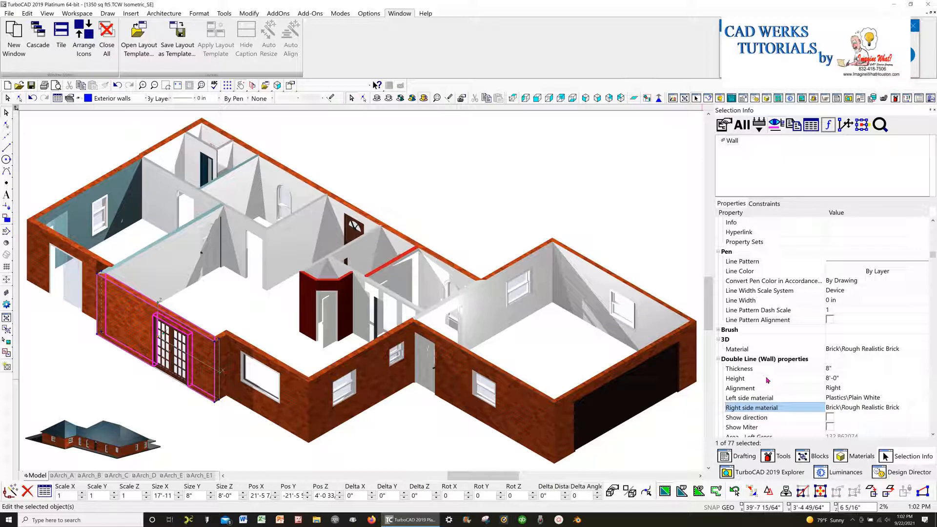
pyautogui.click(841, 379)
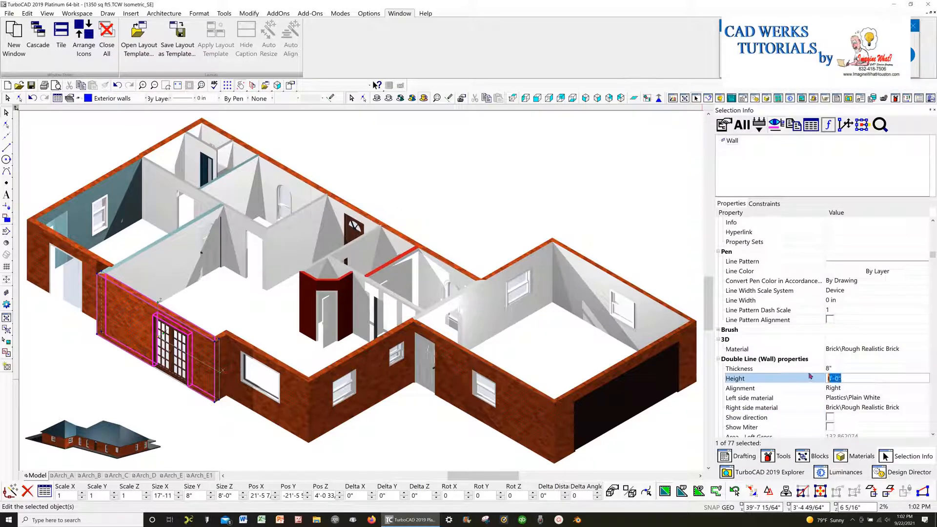
pyautogui.write("12'")
pyautogui.press('Return')
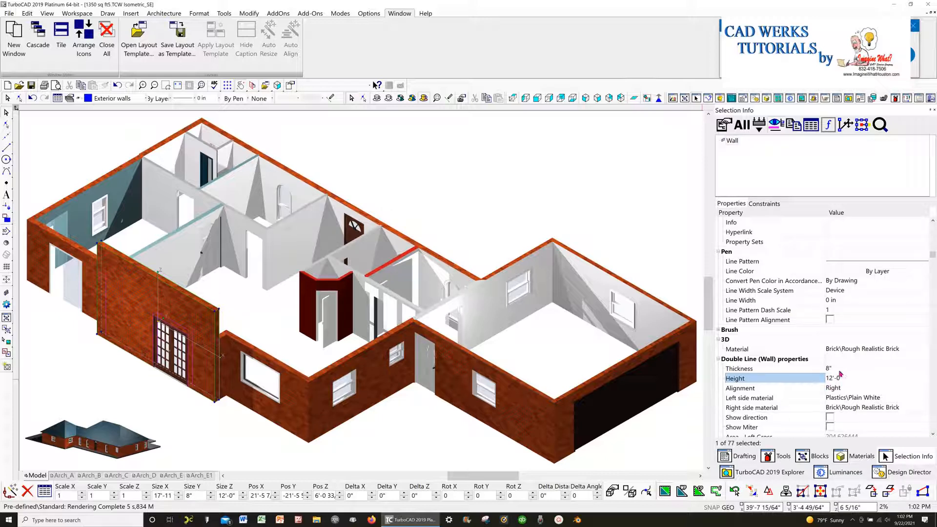
# Set the height of the French-door wall back to 8' and clear the selection.
pyautogui.click(851, 382)
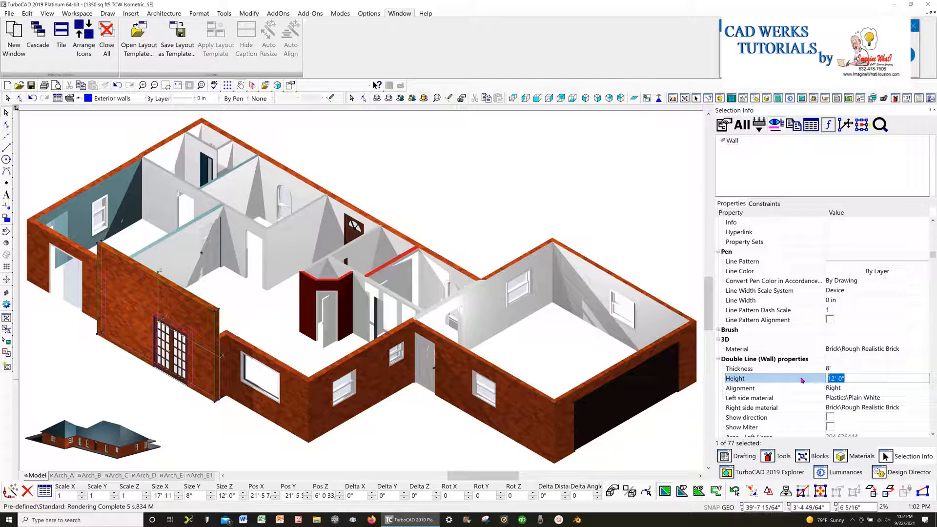
pyautogui.write('8')
pyautogui.write("'")
pyautogui.press('Return')
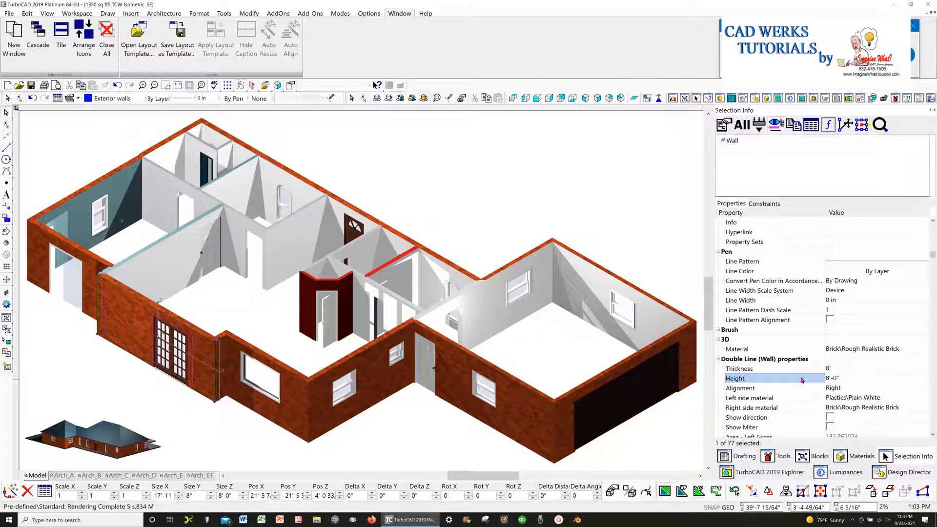
pyautogui.click(481, 158)
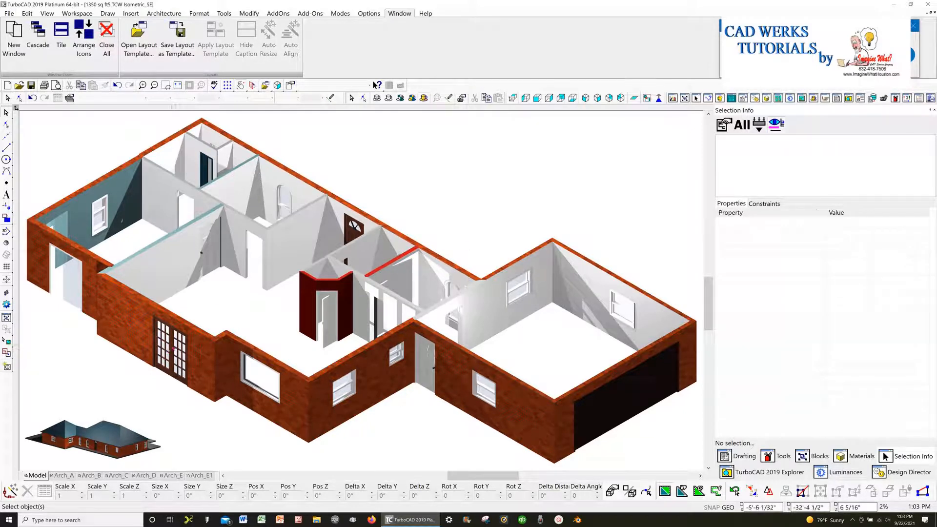
# Select the French door insertion and examine its opening properties, including its 3D block, height position and opening style.
pyautogui.click(172, 348)
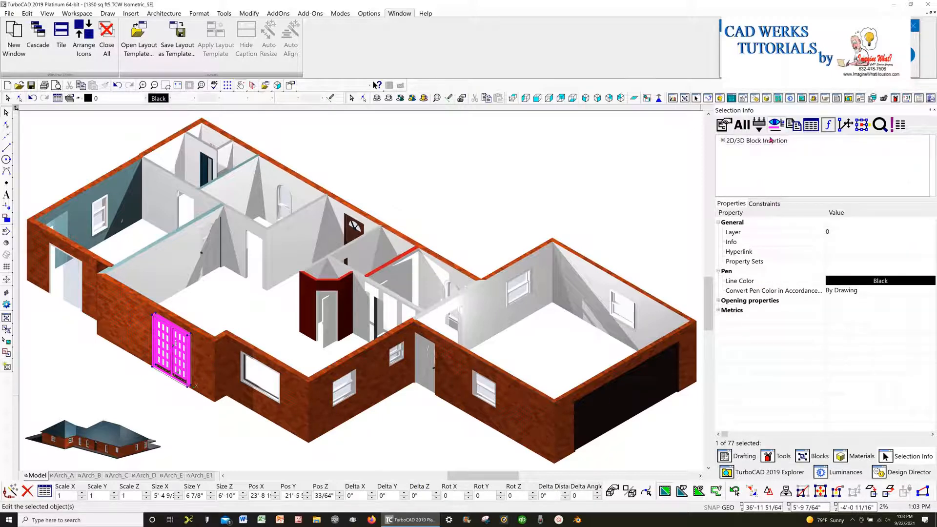
pyautogui.click(718, 303)
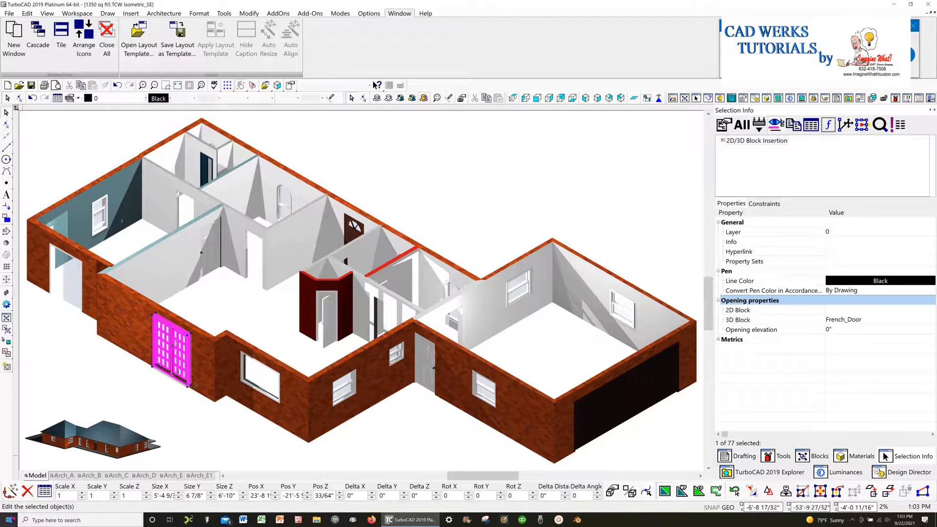
pyautogui.click(44, 492)
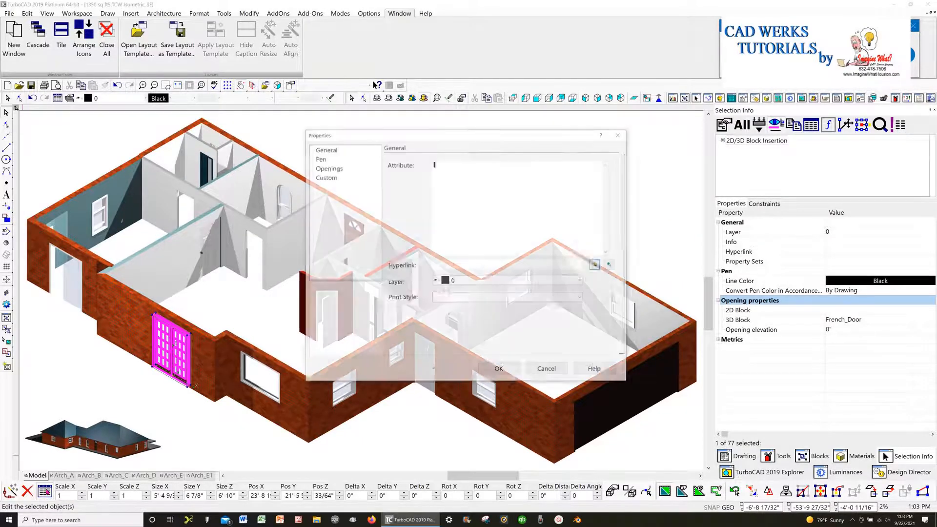
pyautogui.click(326, 169)
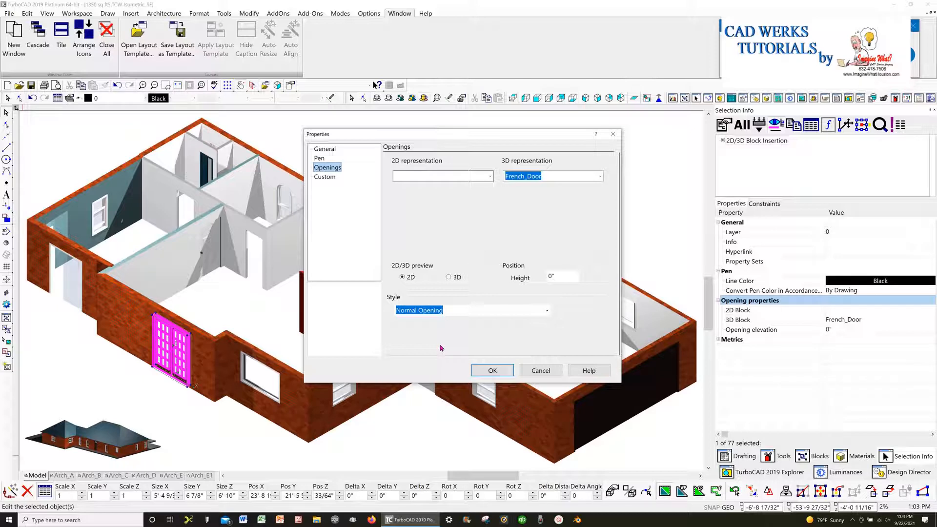
pyautogui.click(491, 370)
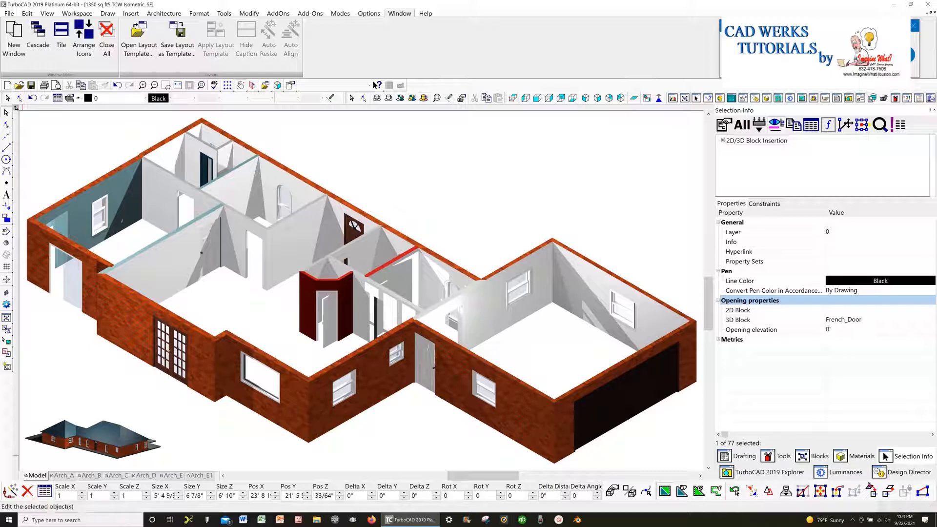
# Open the materials library with the French door insertion selected.
pyautogui.click(855, 456)
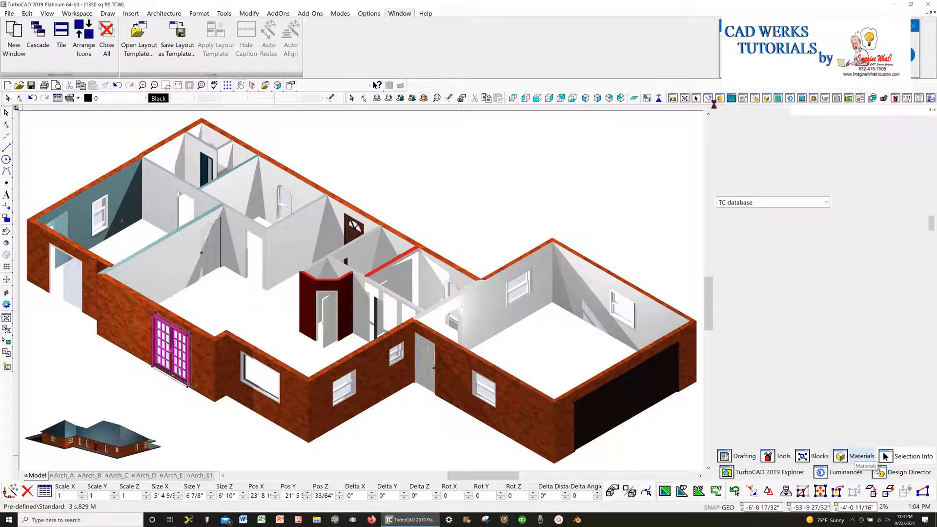